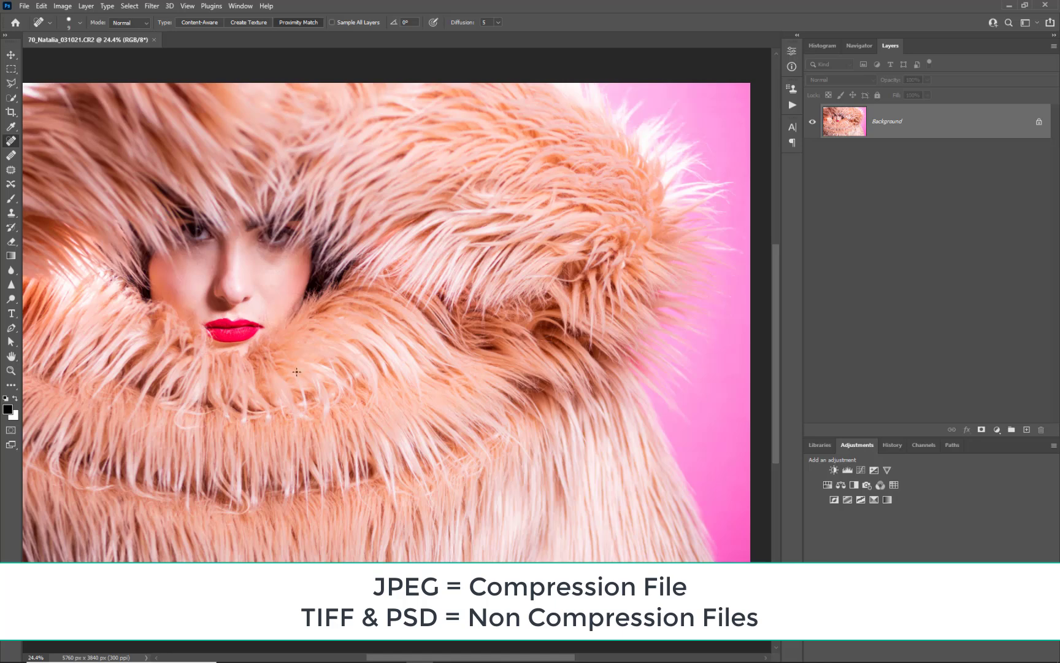
- Start a Save As of the retouched photo and browse up to the Natalia Session Live folder
scroll(235, 317, "up", 3)
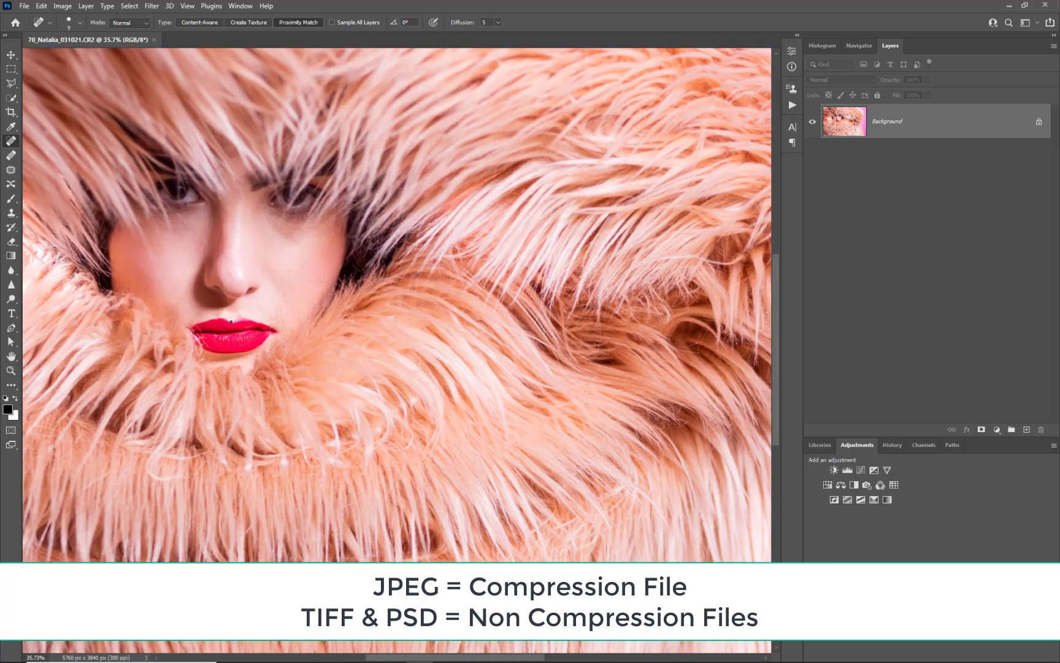
scroll(282, 322, "up", 3)
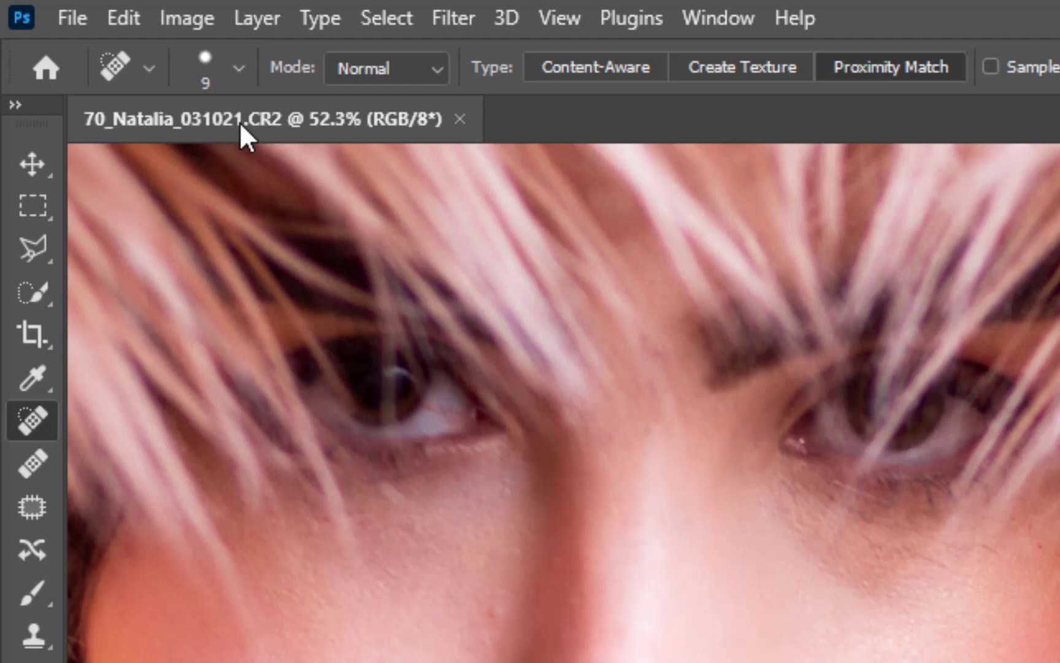
left_click(75, 19)
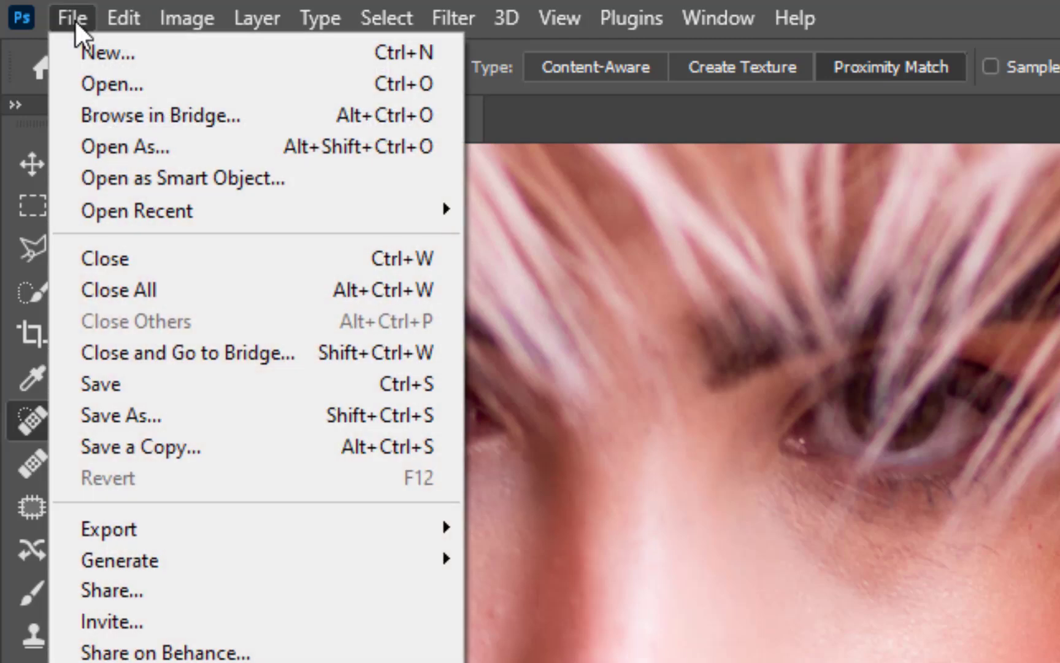
left_click(141, 426)
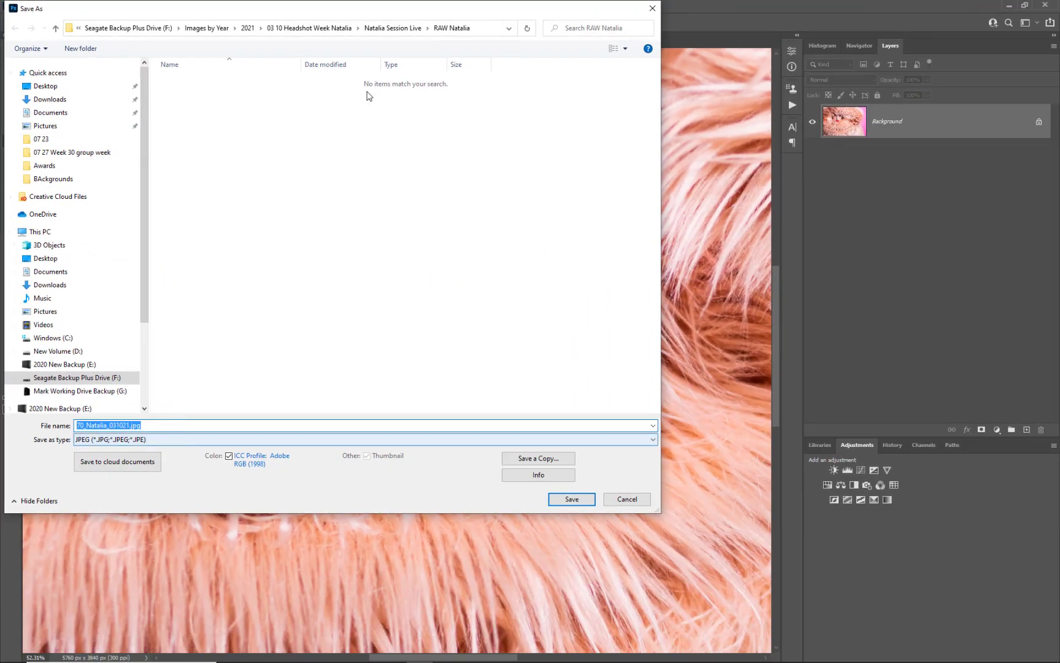
left_click(389, 28)
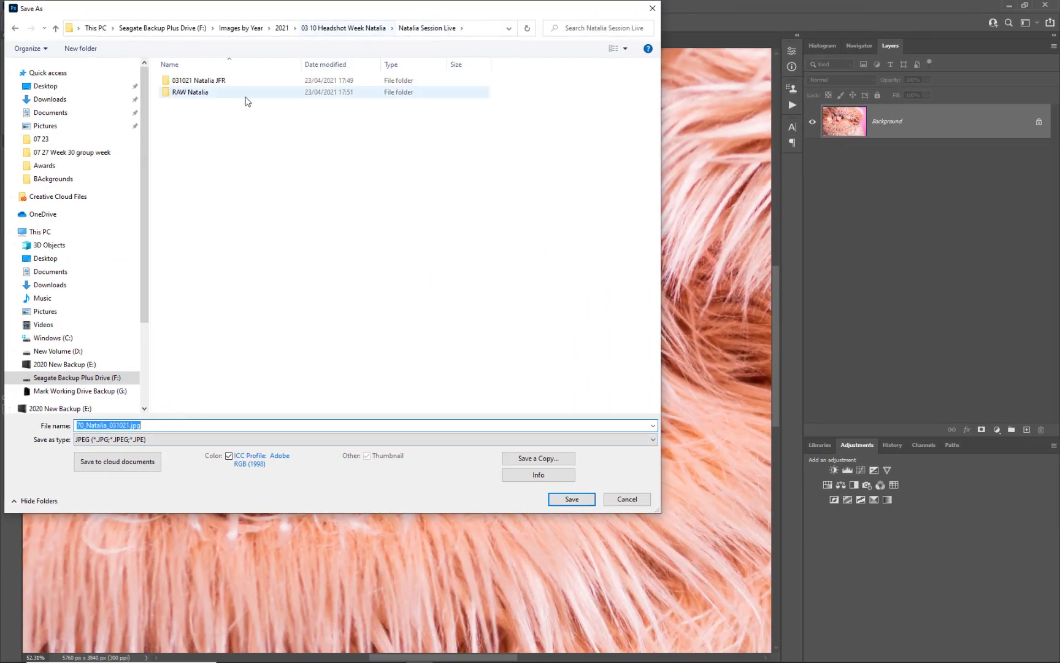
- Create a folder named "Natalie Save Demo JFR" and save the photo in it as the JPEG 70_Natalia_031021.jpg
left_click(81, 49)
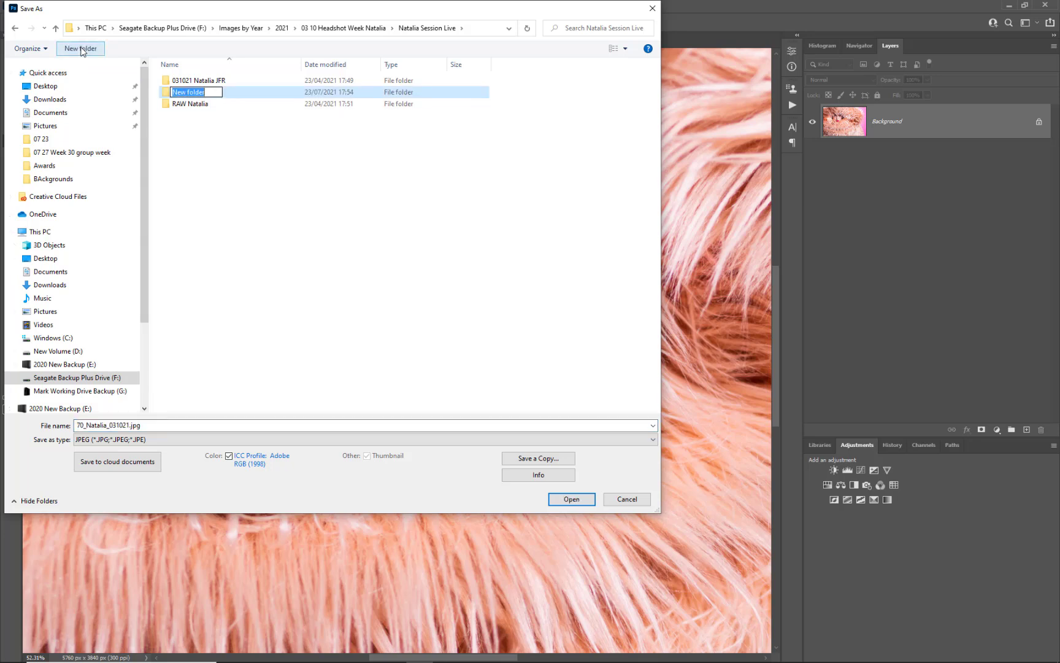
type("Natalie Save Demo")
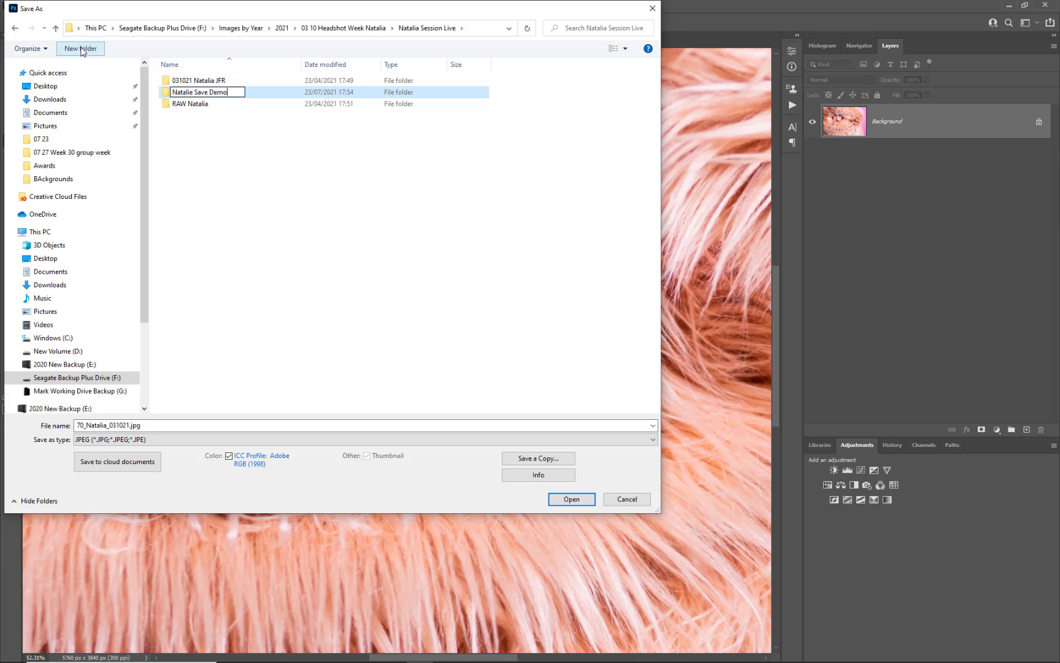
type(" JFR")
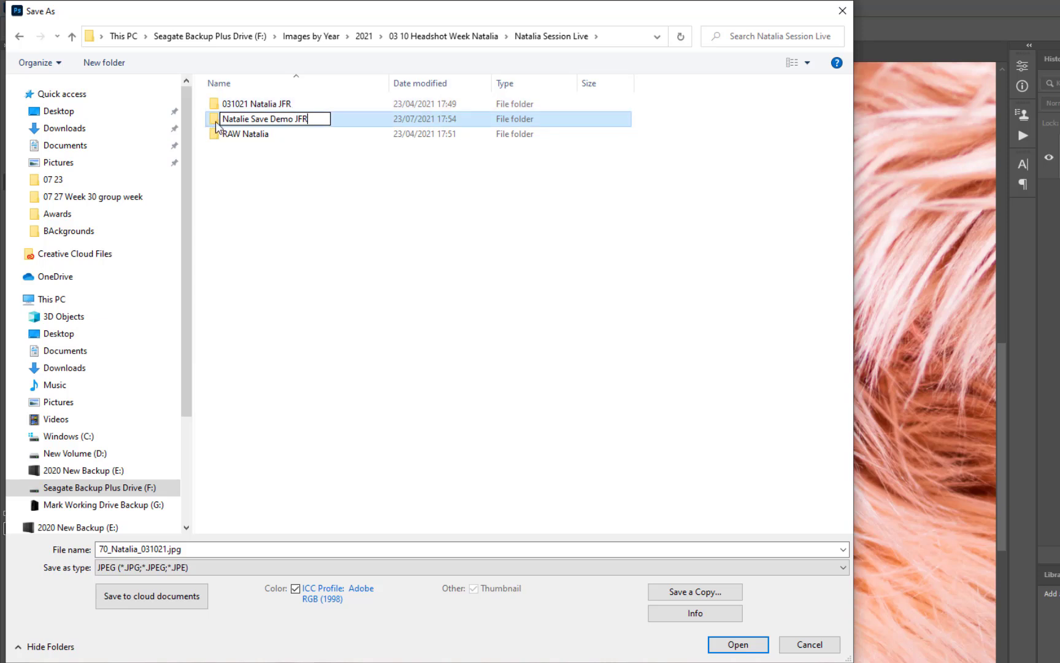
key("Return")
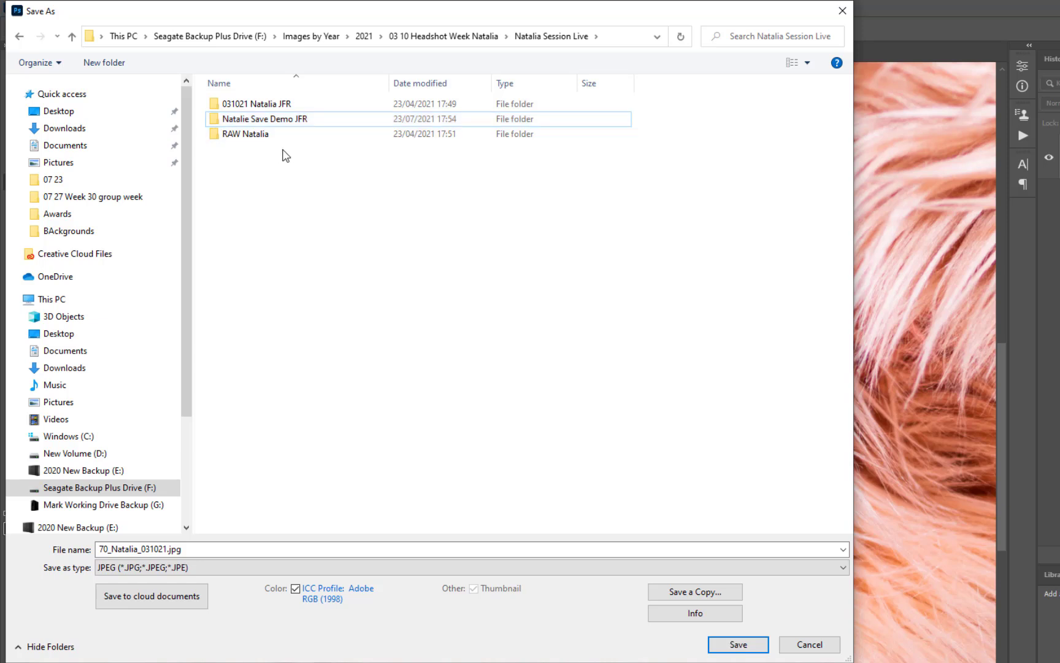
double_click(292, 120)
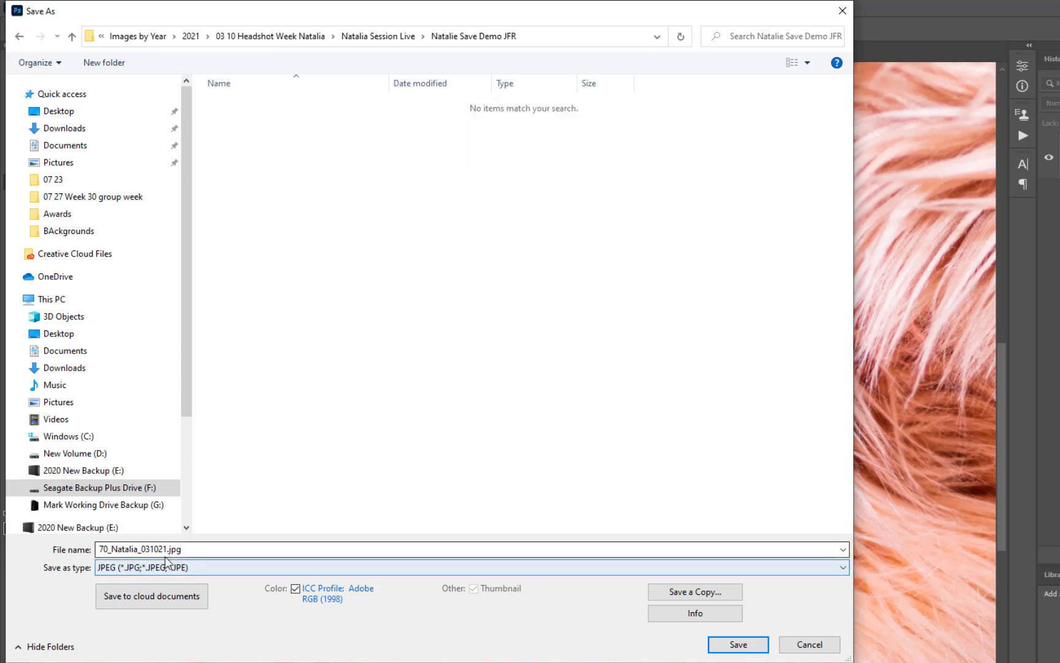
left_click(750, 645)
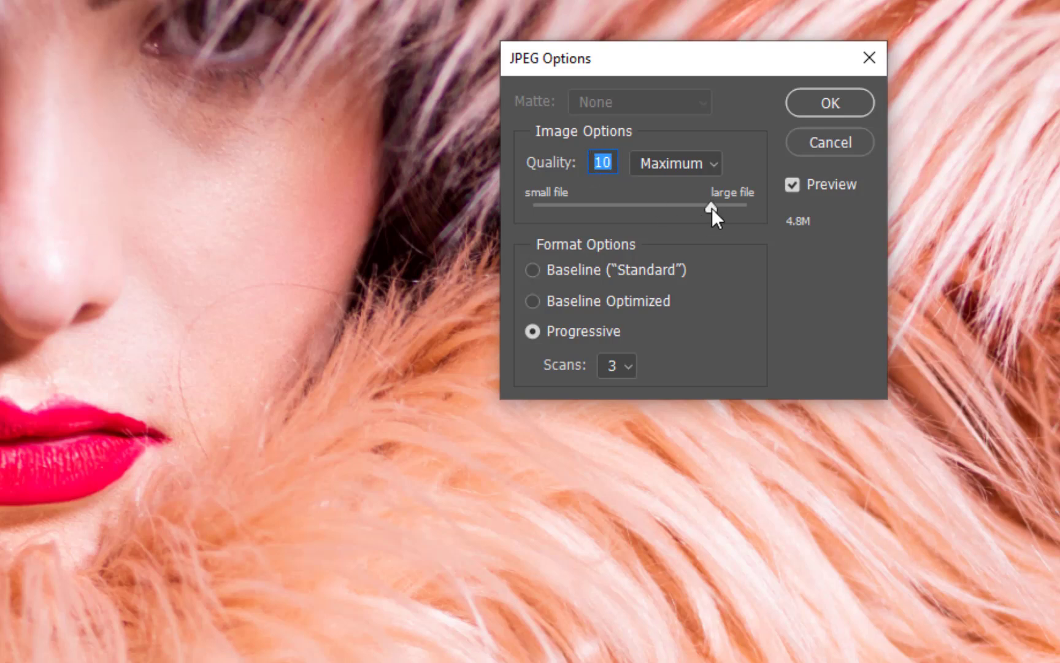
- Compare the file sizes of the Low, Medium and High JPEG quality presets, and return the quality to Maximum
left_click(711, 164)
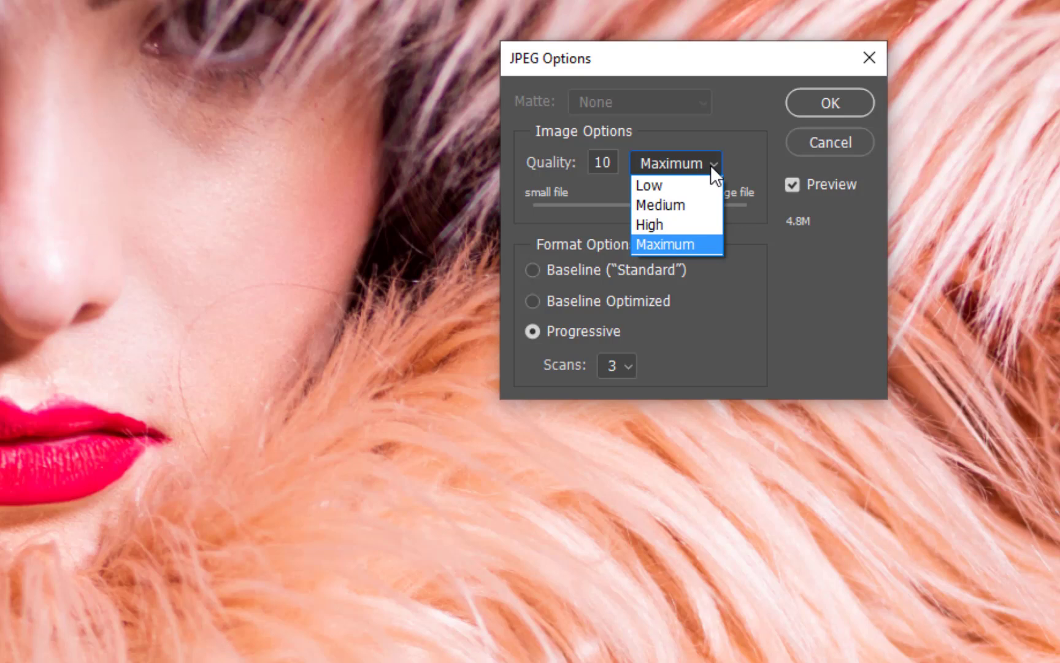
left_click(694, 184)
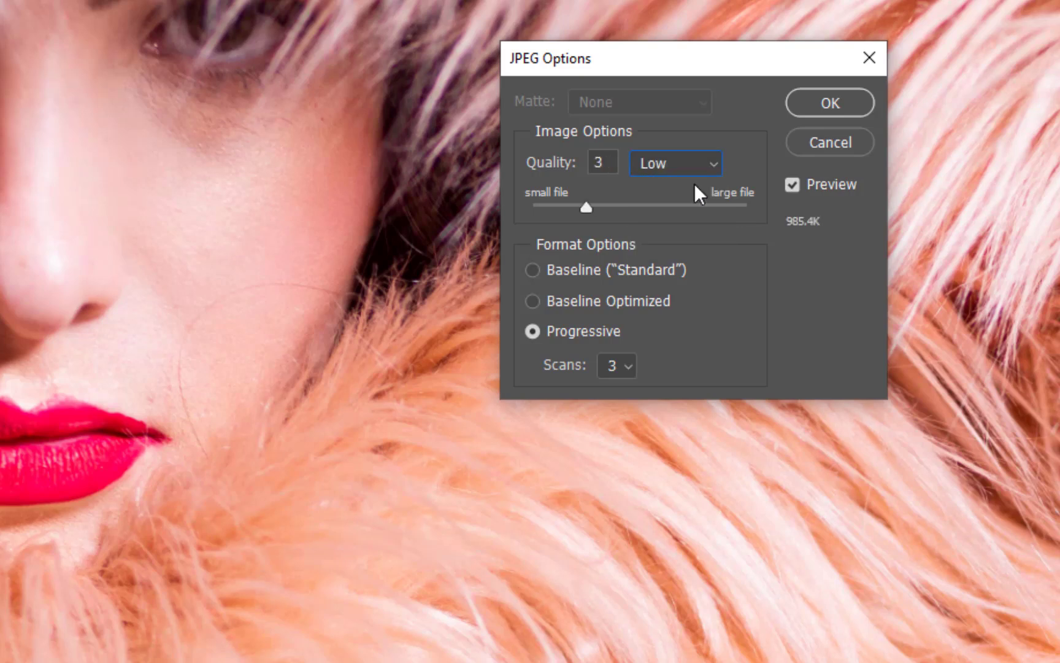
left_click(713, 165)
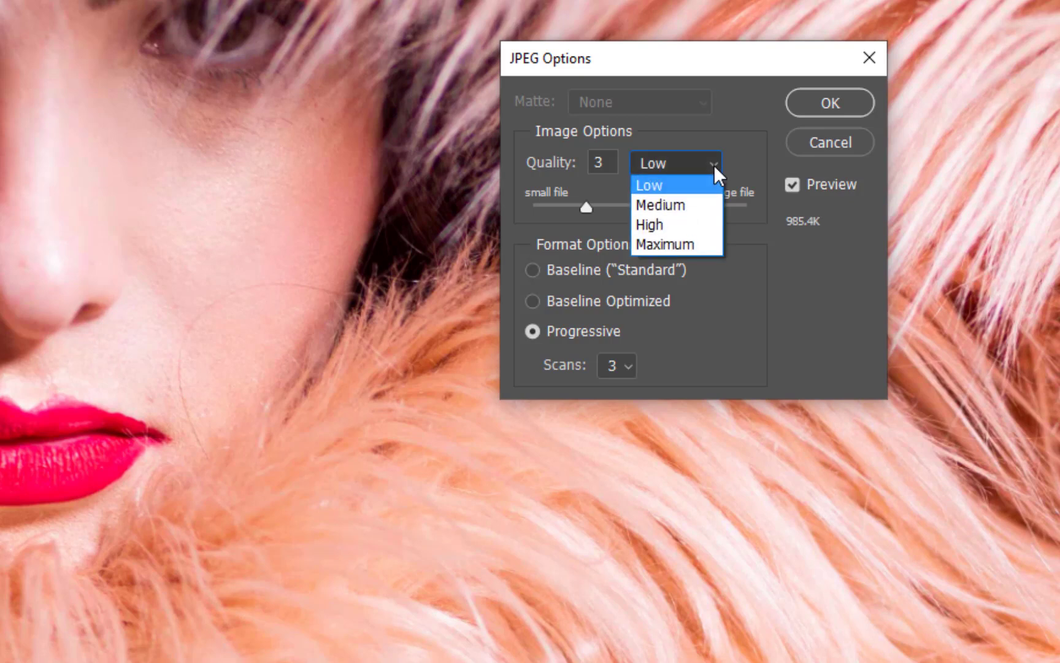
left_click(692, 206)
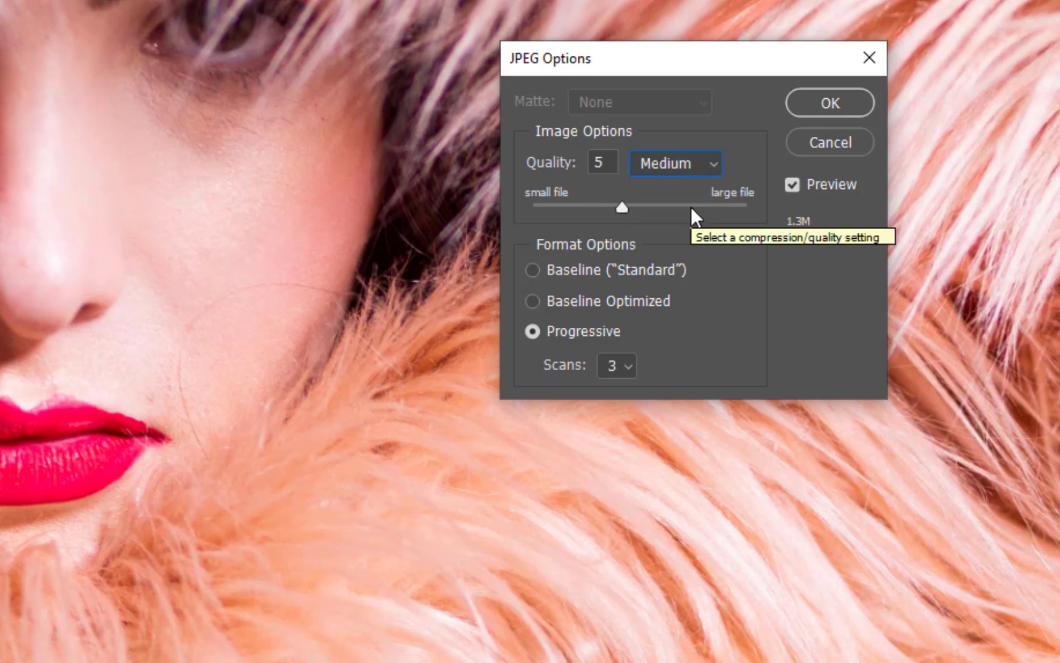
left_click(713, 162)
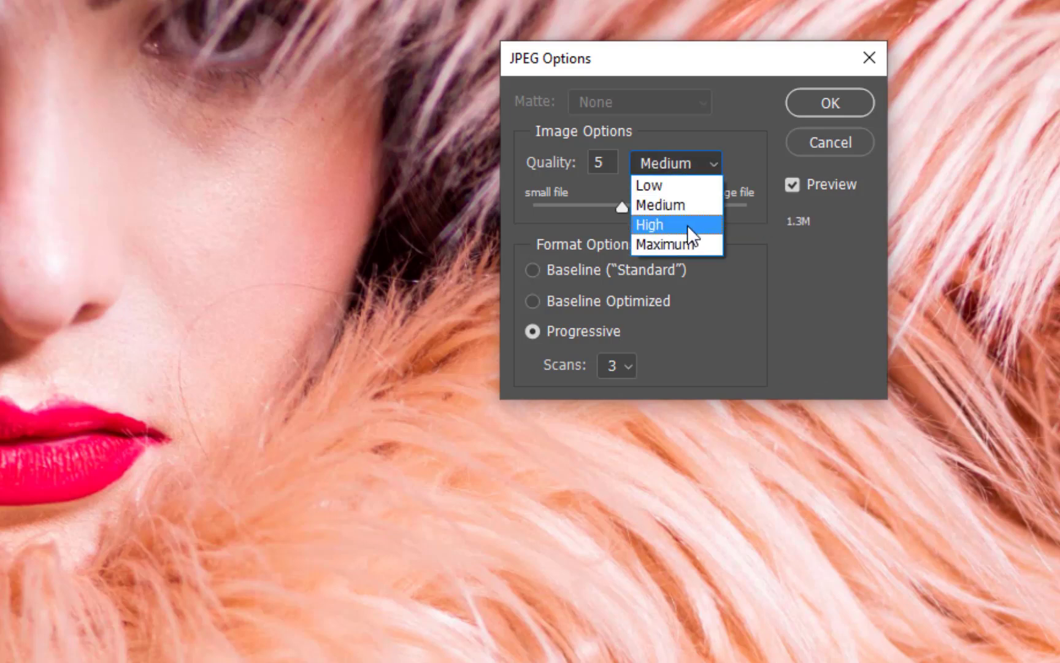
left_click(687, 225)
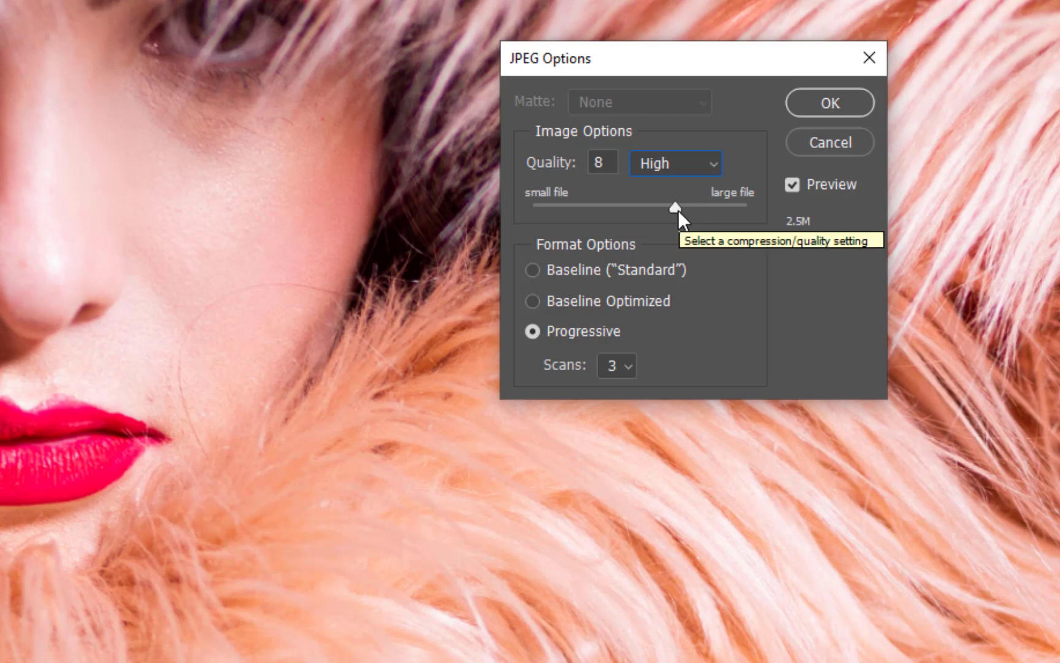
left_click(710, 161)
left_click(679, 244)
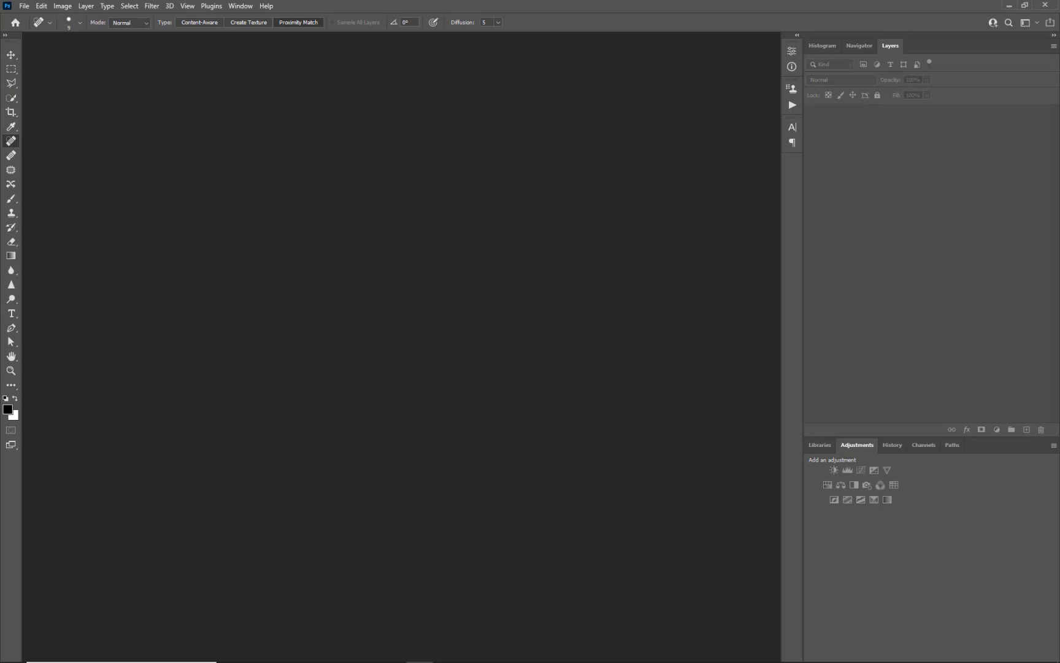
- Switch to Bridge, browse to the Natalie Save Demo JFR folder and open the saved JPEG in Photoshop
left_click(446, 651)
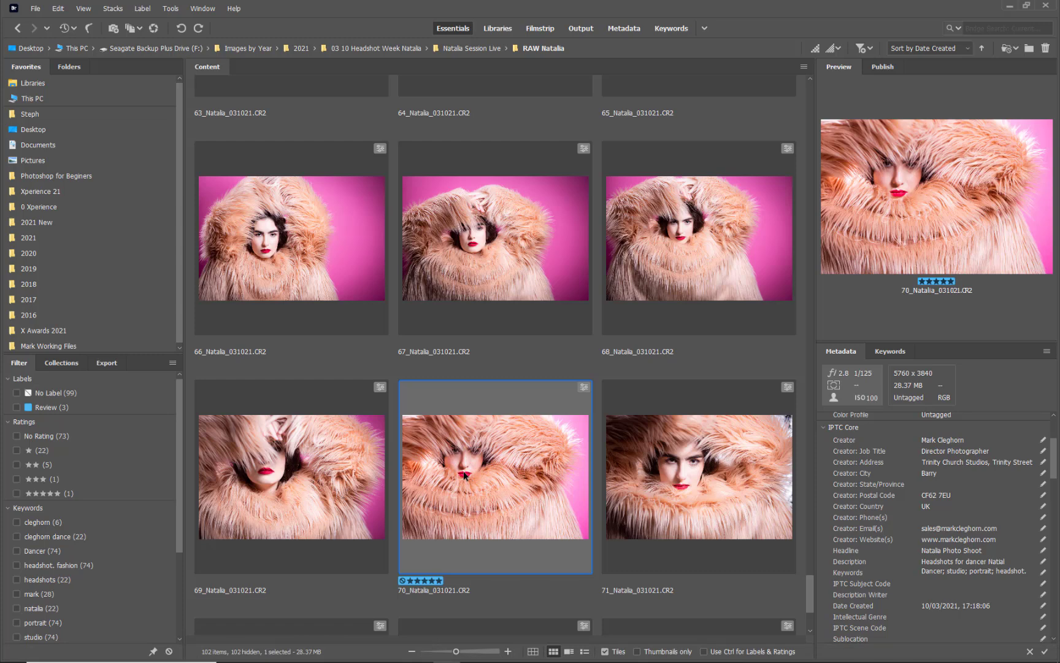
left_click(459, 48)
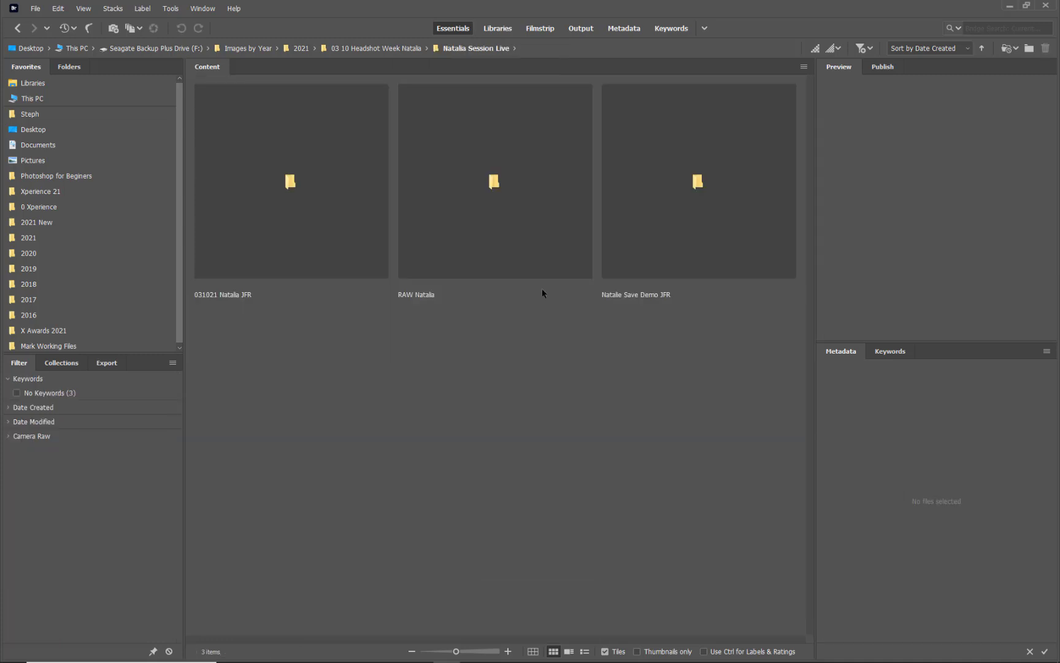
double_click(655, 237)
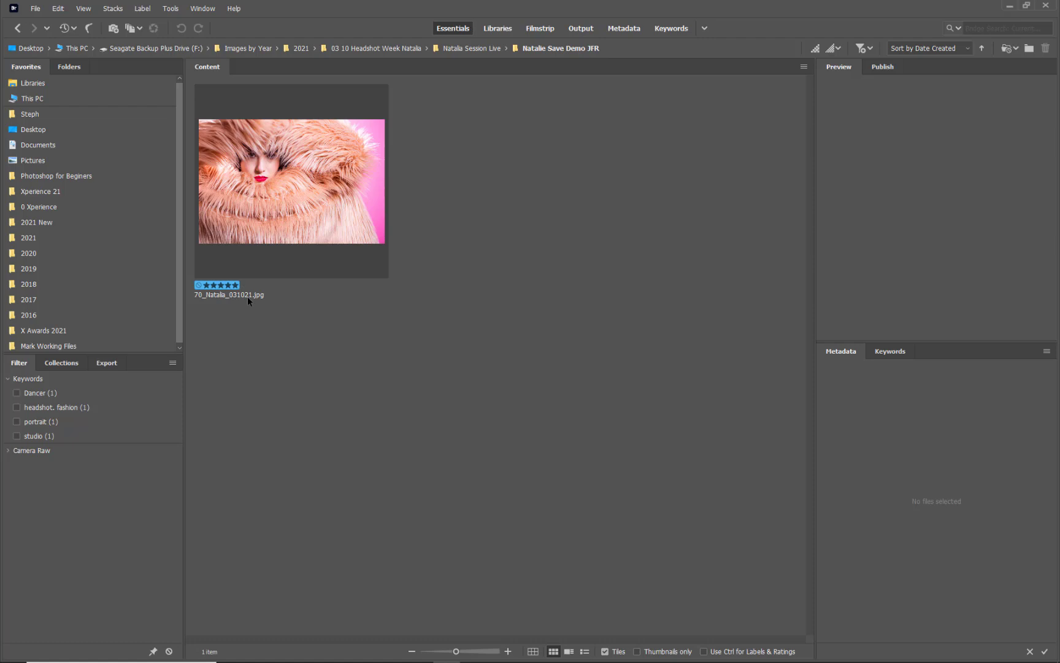
left_click(256, 212)
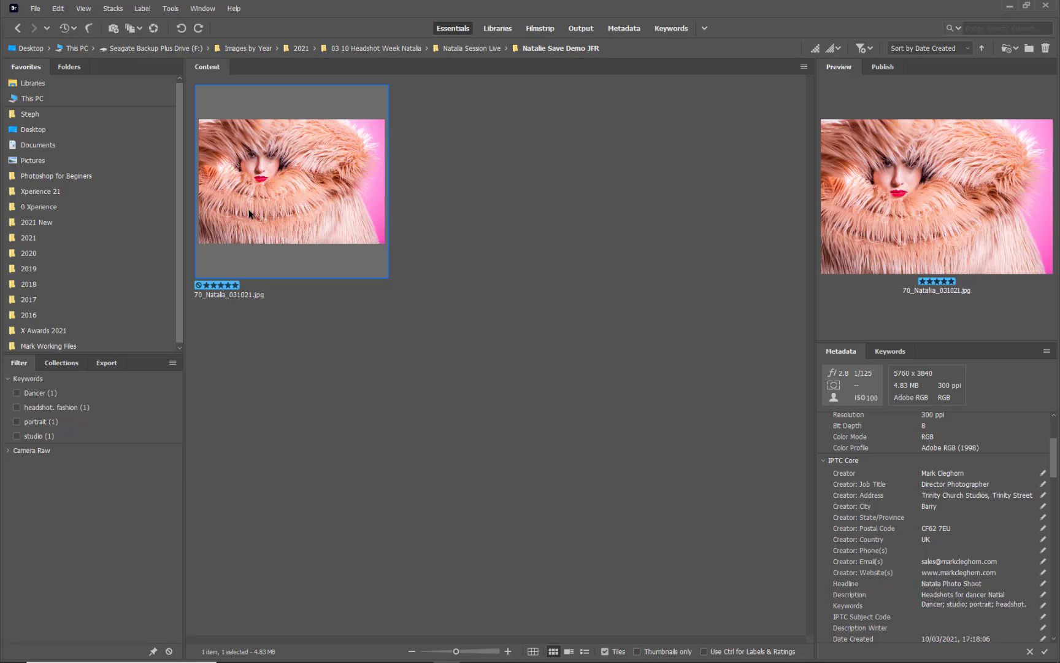
double_click(247, 209)
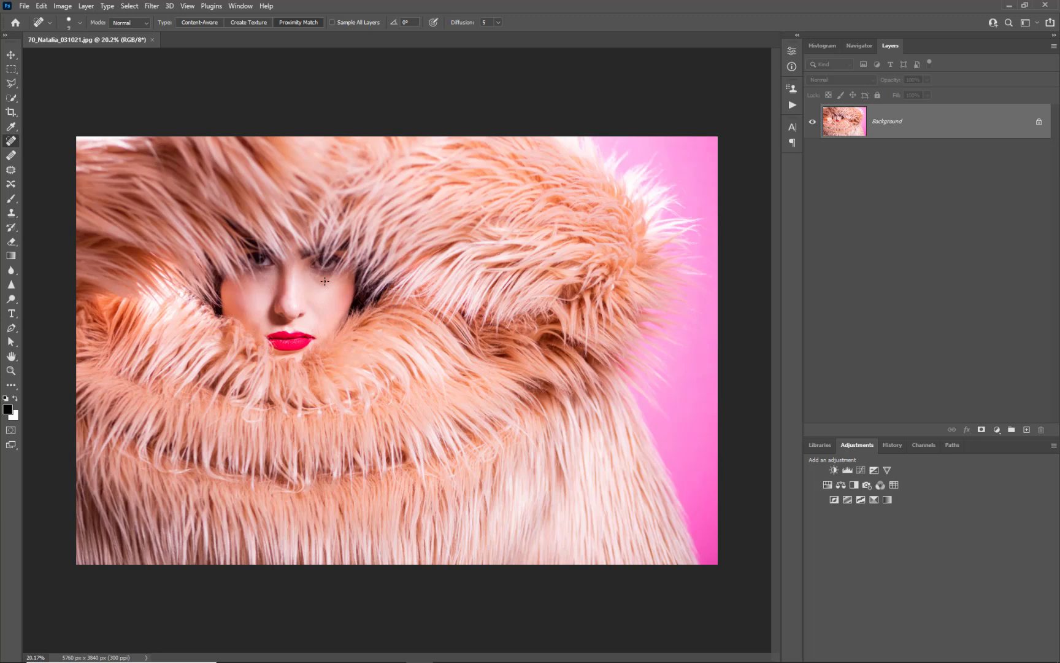
- Darken the photo's shadows with Levels by setting the black input level to 95
key("ctrl+l")
left_click_drag(180, 138, 232, 139)
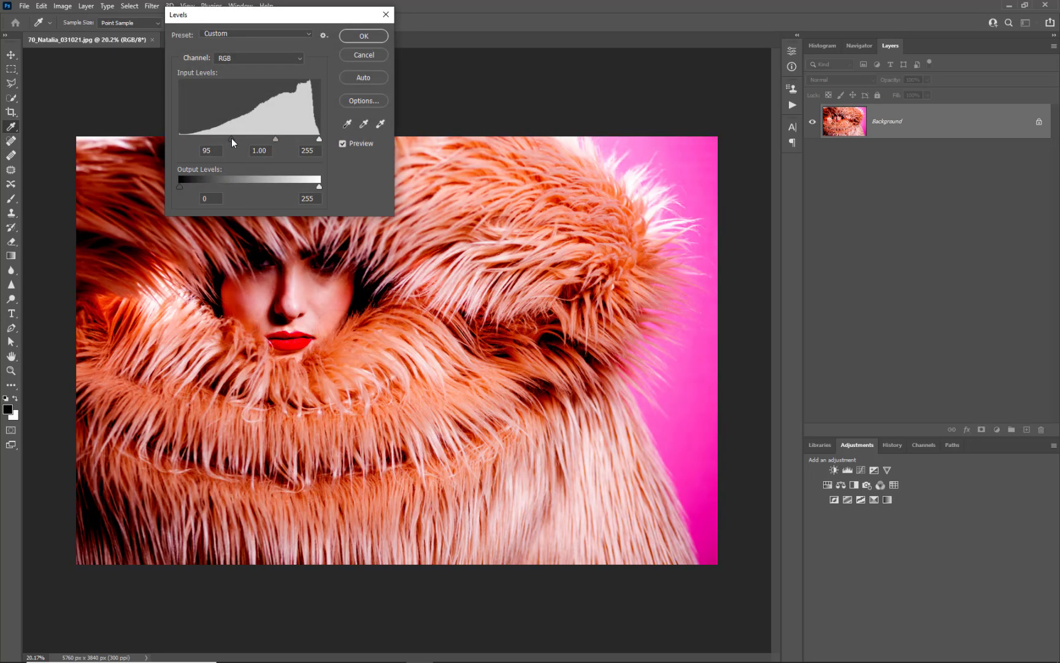
left_click(365, 37)
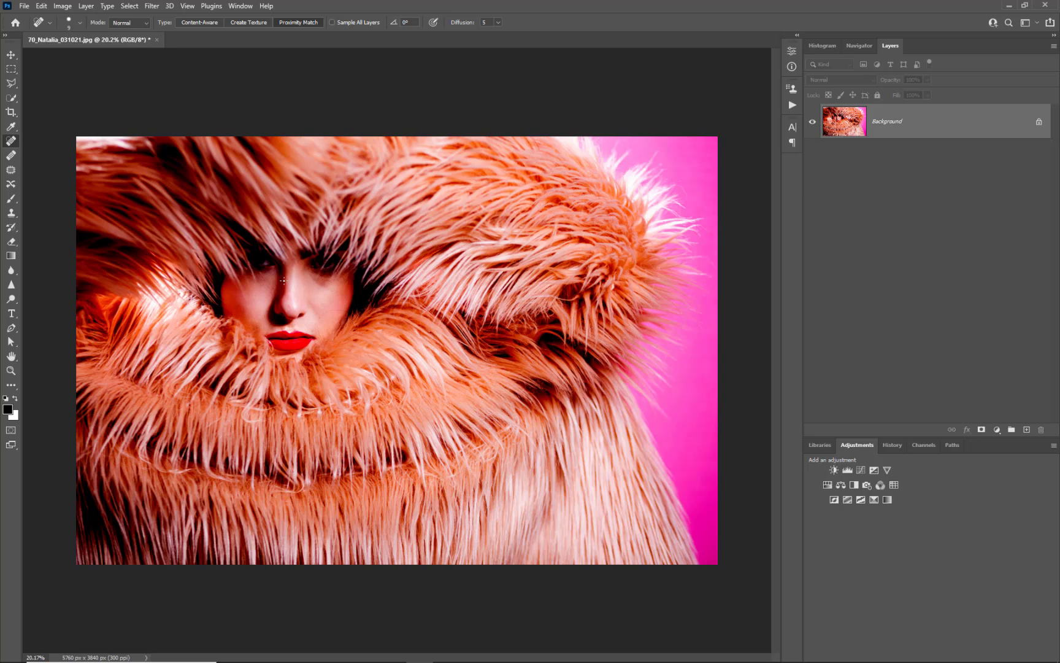
- Reduce the photo's overall colour saturation with a Hue/Saturation adjustment
key("ctrl+u")
left_click_drag(590, 147, 559, 147)
left_click(715, 65)
key("j")
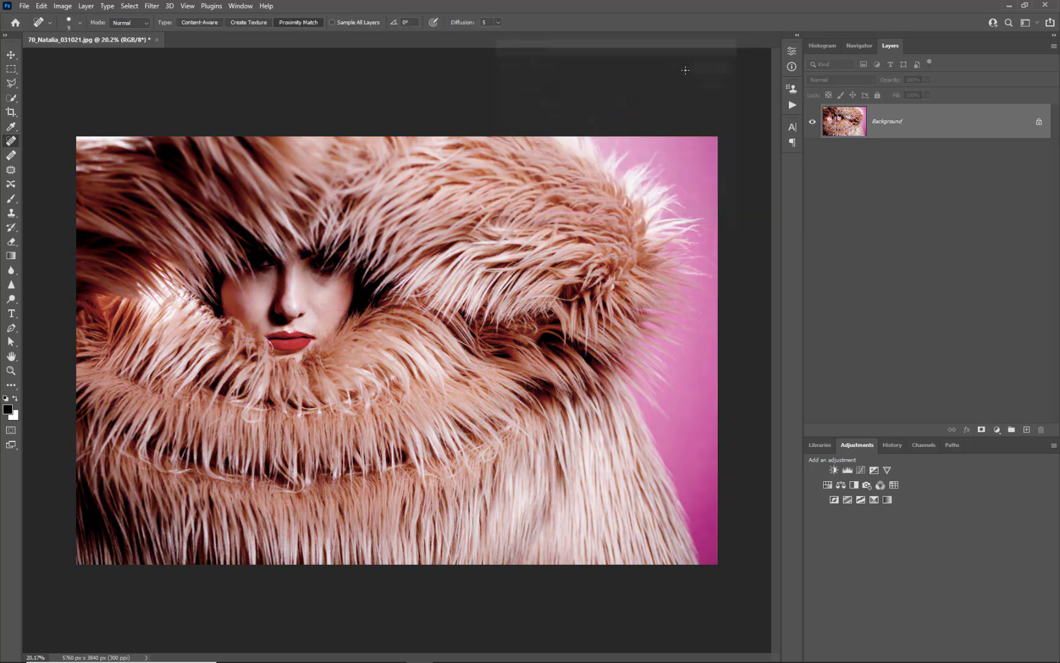
- Switch the crop to W x H x Resolution with cleared values and crop around the face to about 3282 x 3540 px
key("c")
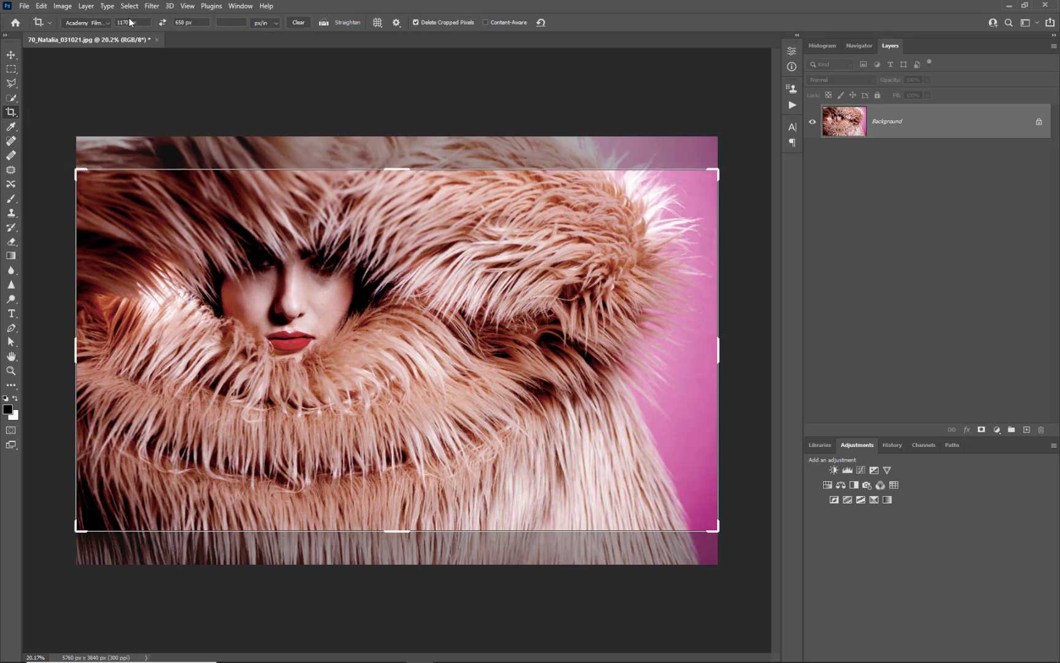
left_click(109, 22)
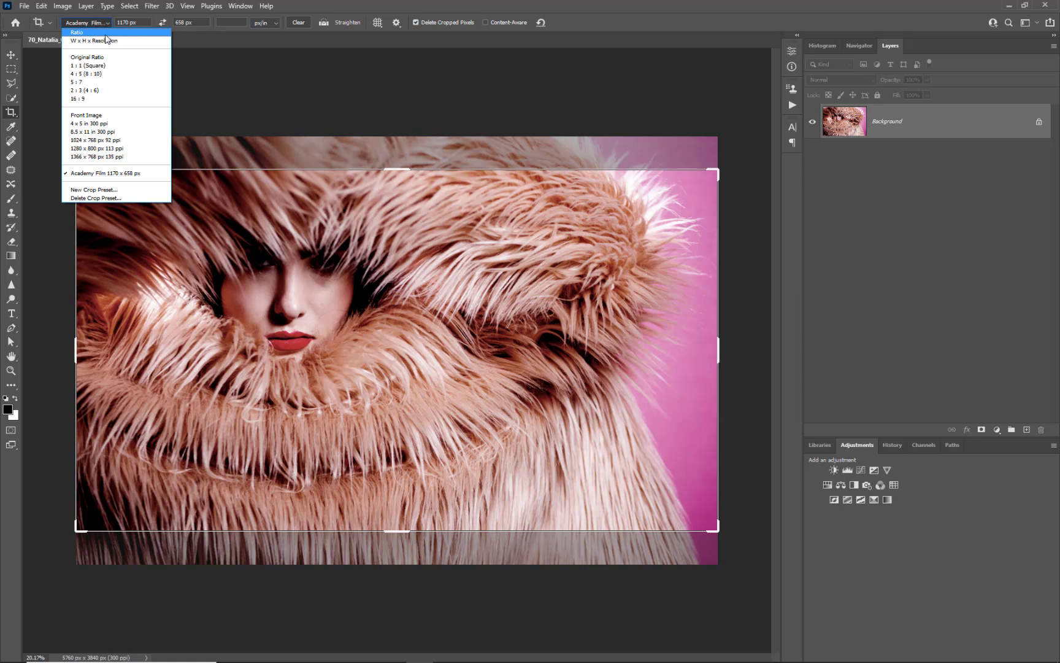
left_click(105, 39)
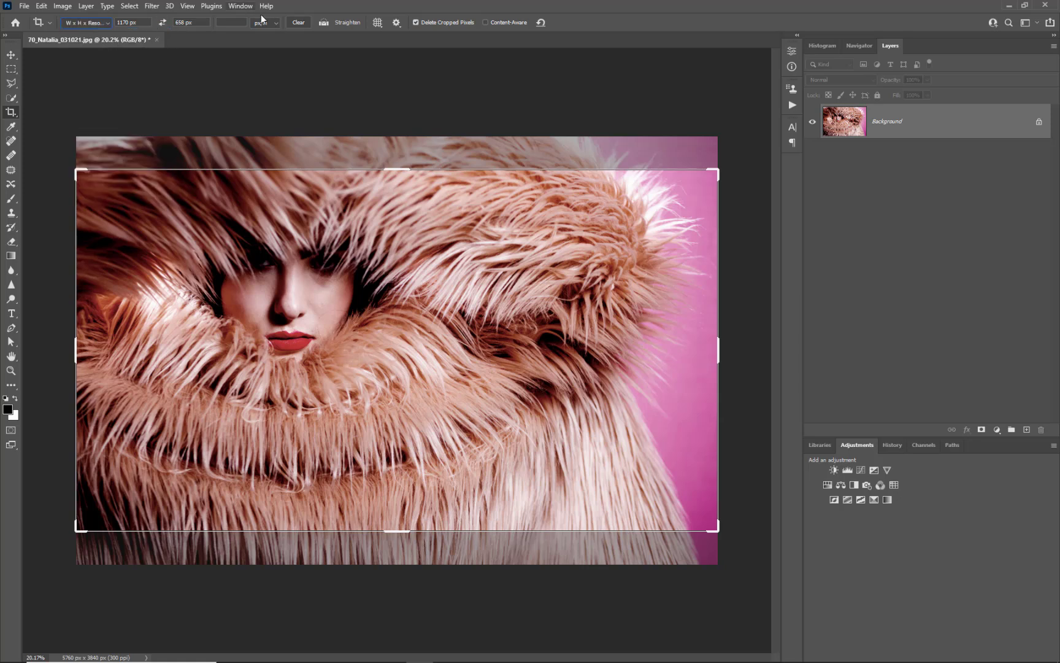
left_click(301, 23)
mouse_move(76, 169)
left_mouse_down()
mouse_move(83, 146)
mouse_move(82, 155)
left_mouse_up()
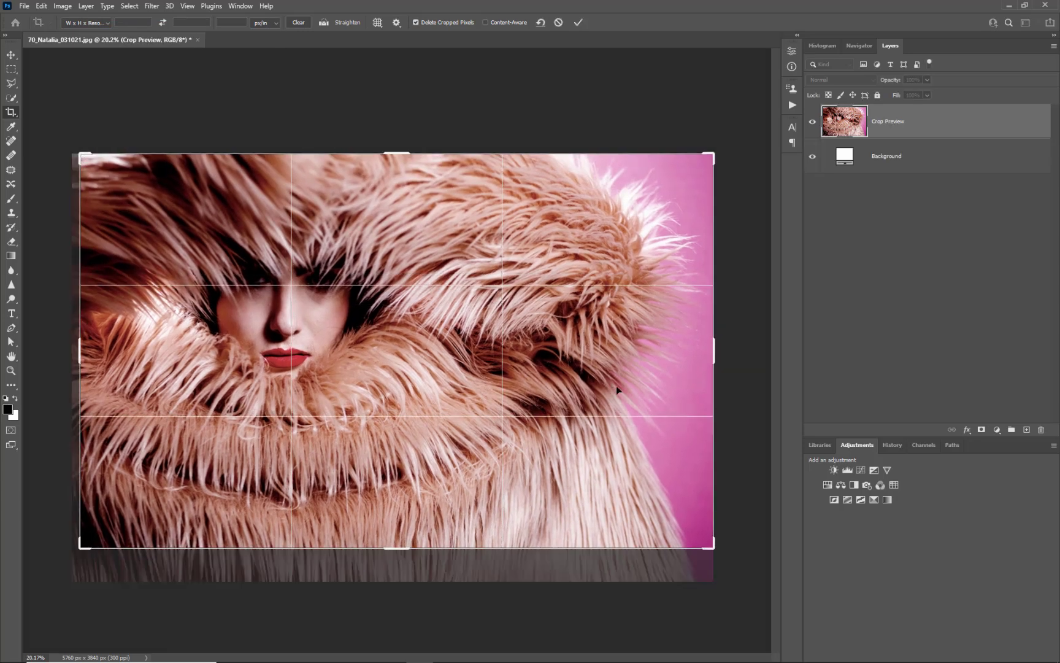
left_click_drag(710, 362, 580, 343)
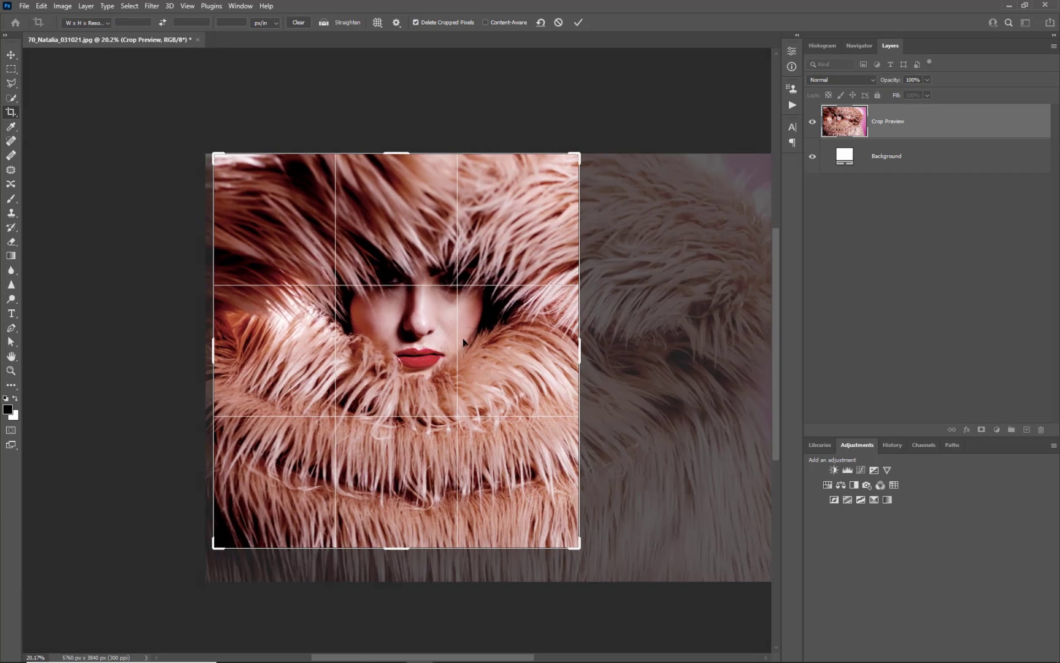
key("Return")
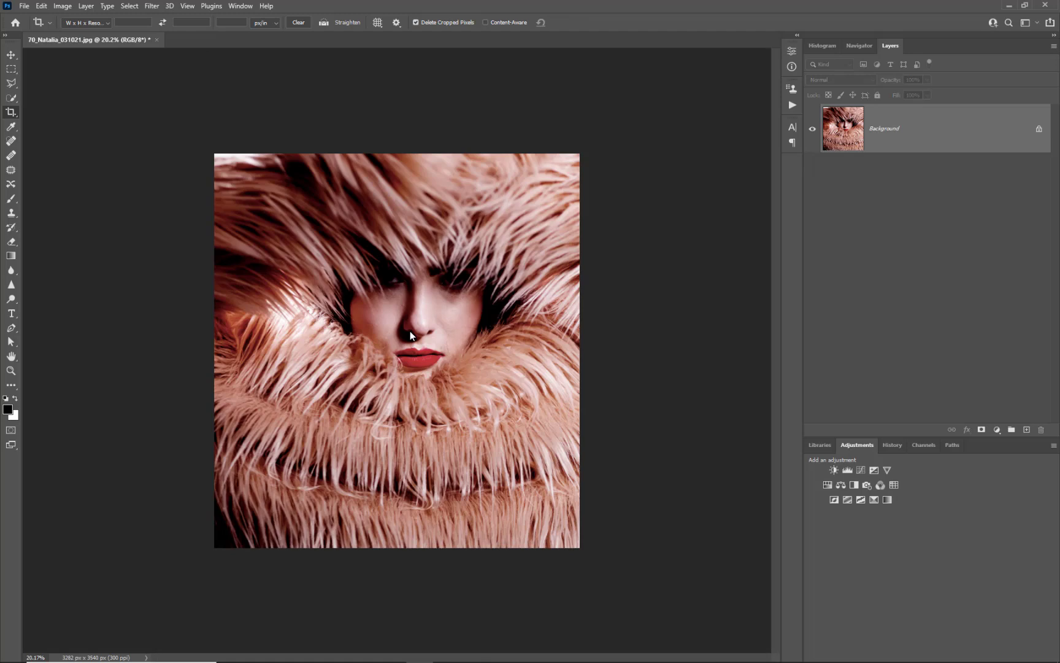
- Brighten the cropped photo's midtones with Levels by setting the midtone input to 1.63
key("ctrl+l")
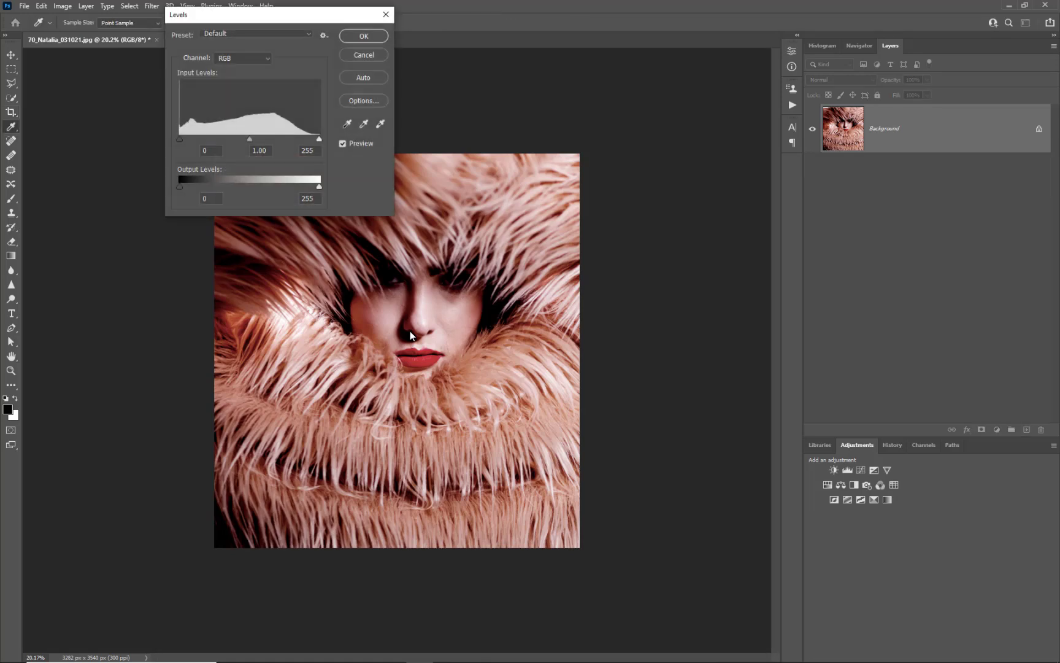
left_click_drag(250, 139, 221, 133)
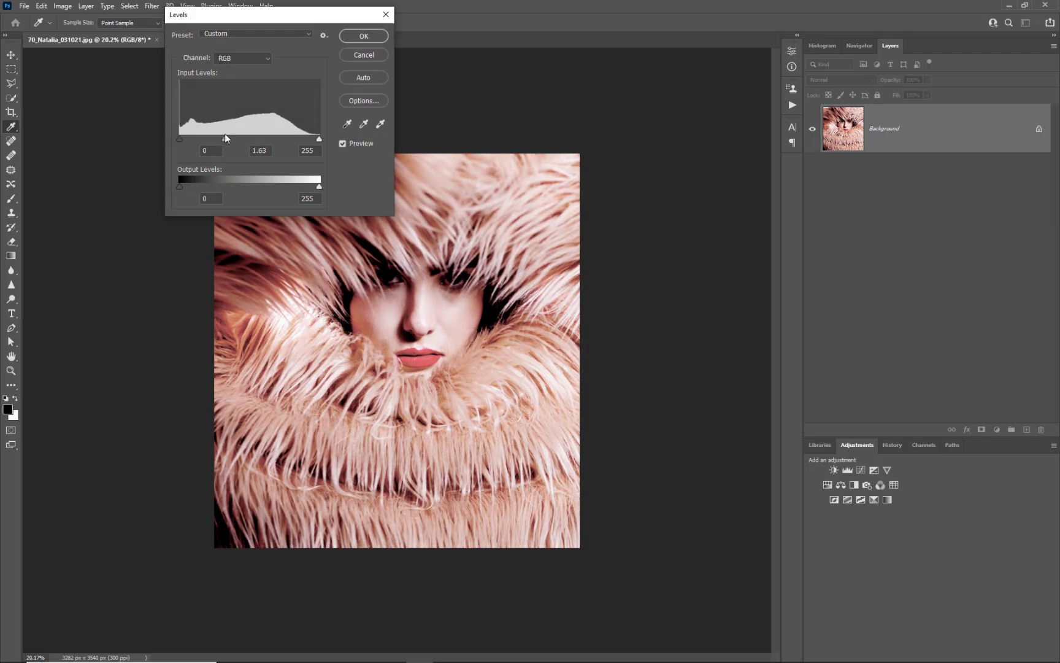
left_click(364, 36)
key("ctrl+0")
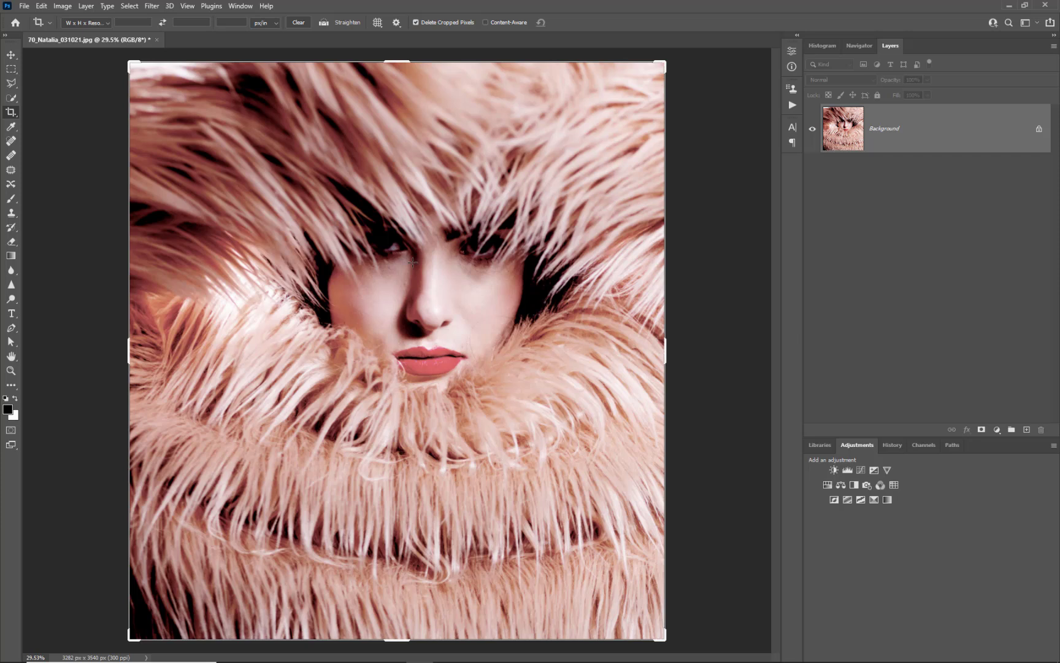
- Save the cropped and brightened photo over its existing JPEG file and close it
left_click(12, 56)
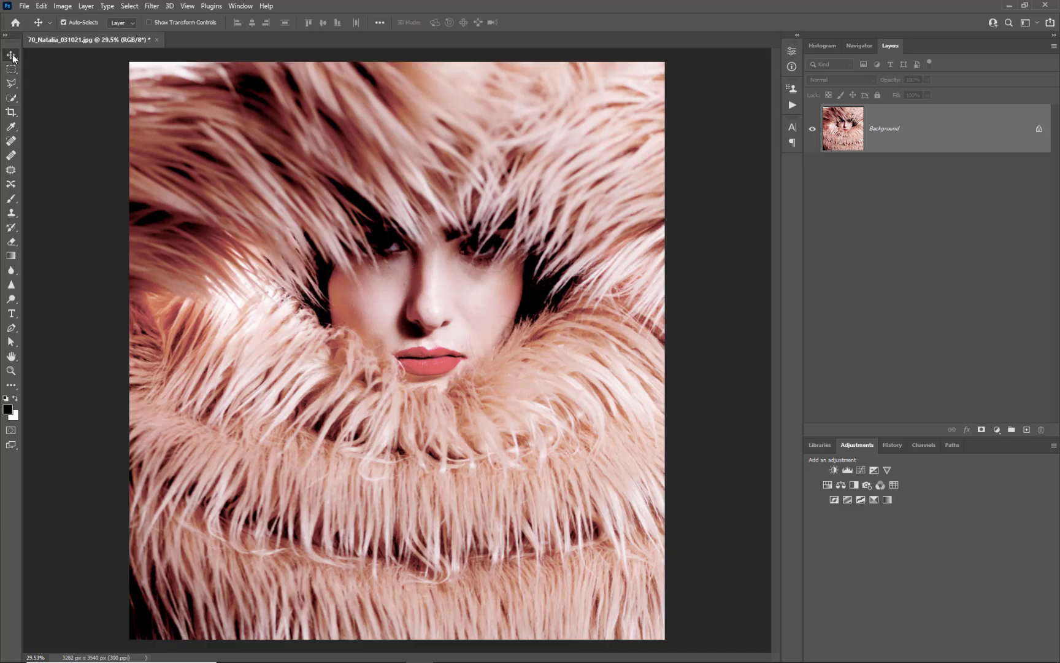
left_click(25, 6)
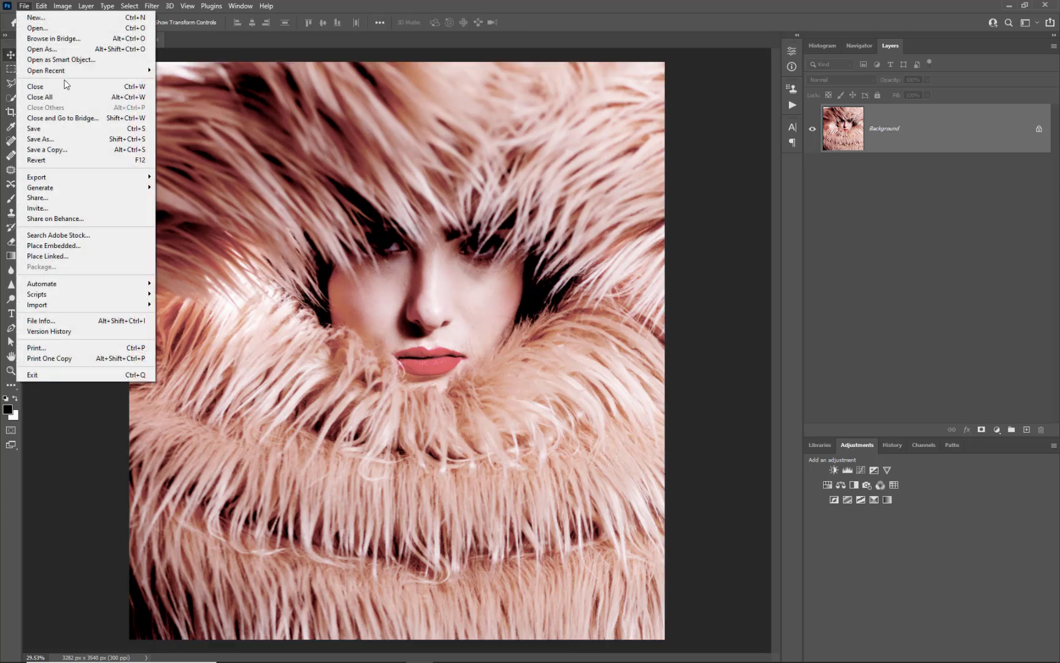
left_click(57, 126)
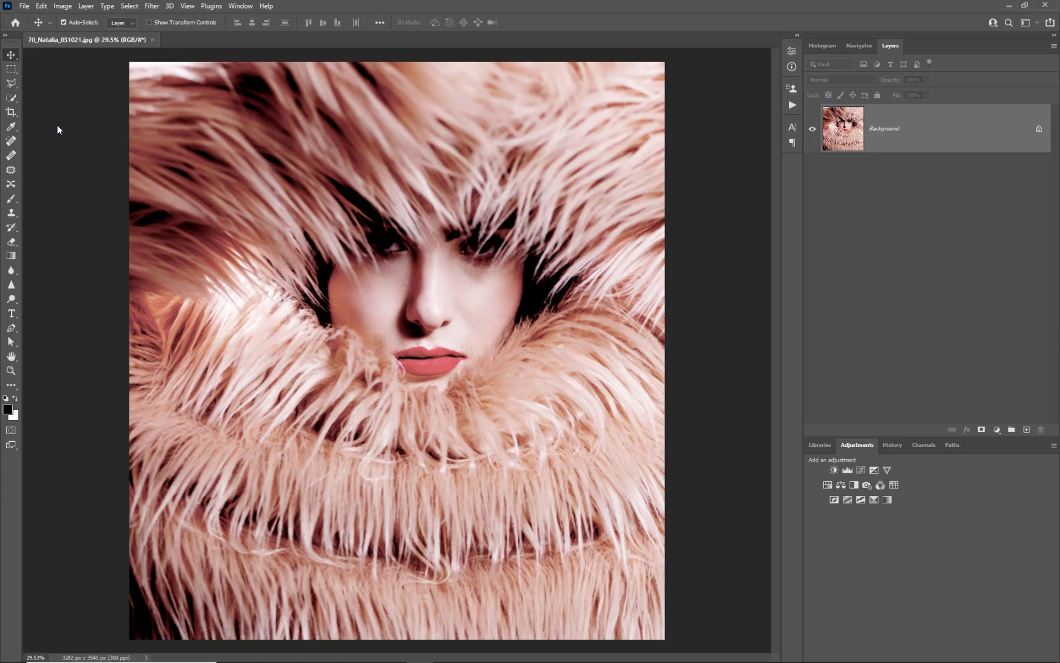
key("ctrl")
key("ctrl+w")
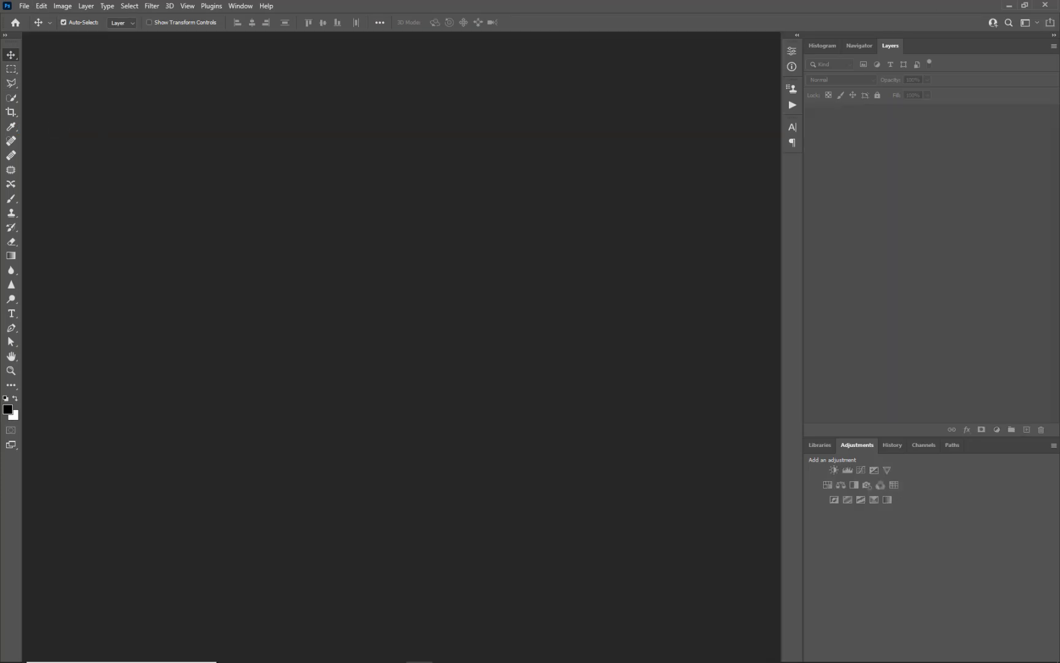
- Switch to Bridge, go back to the RAW Natalia folder and filter its images by the Review label
left_click(1009, 6)
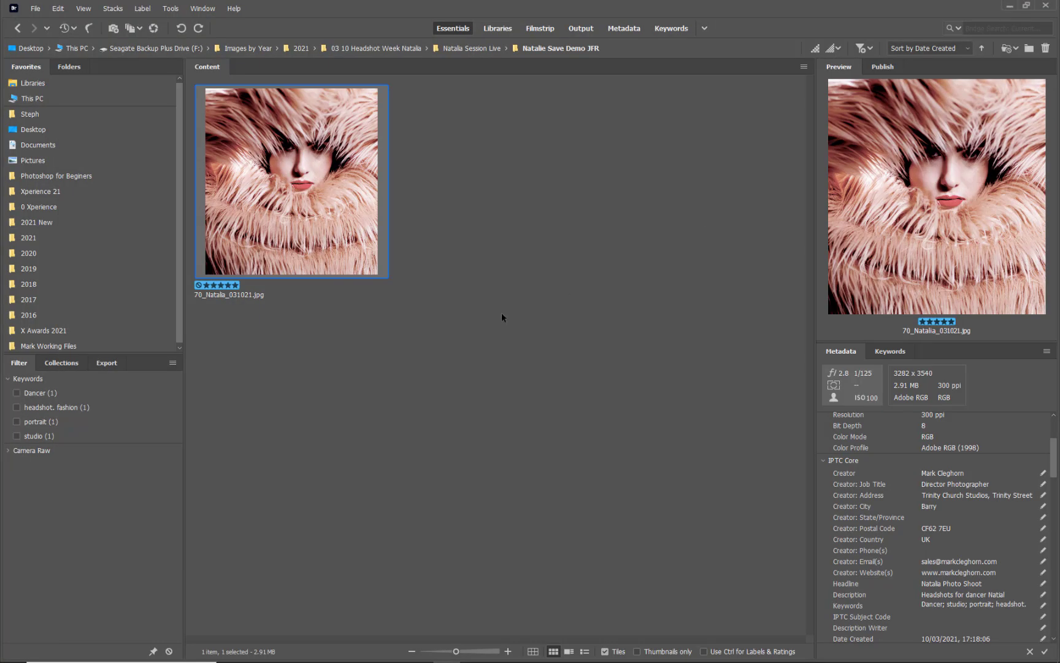
left_click(501, 313)
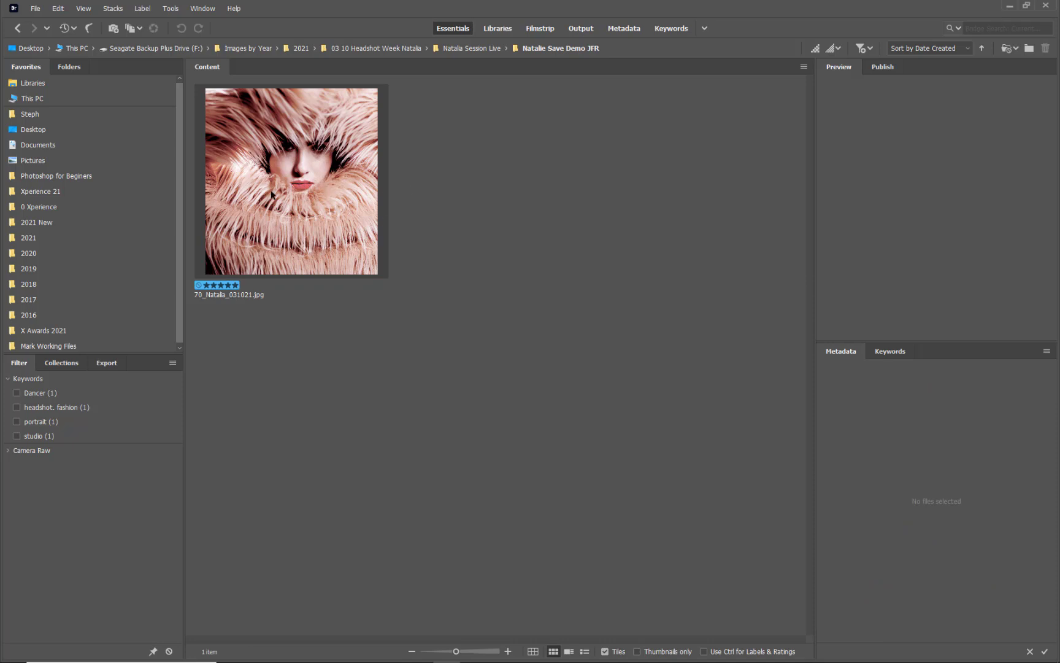
left_click(13, 29)
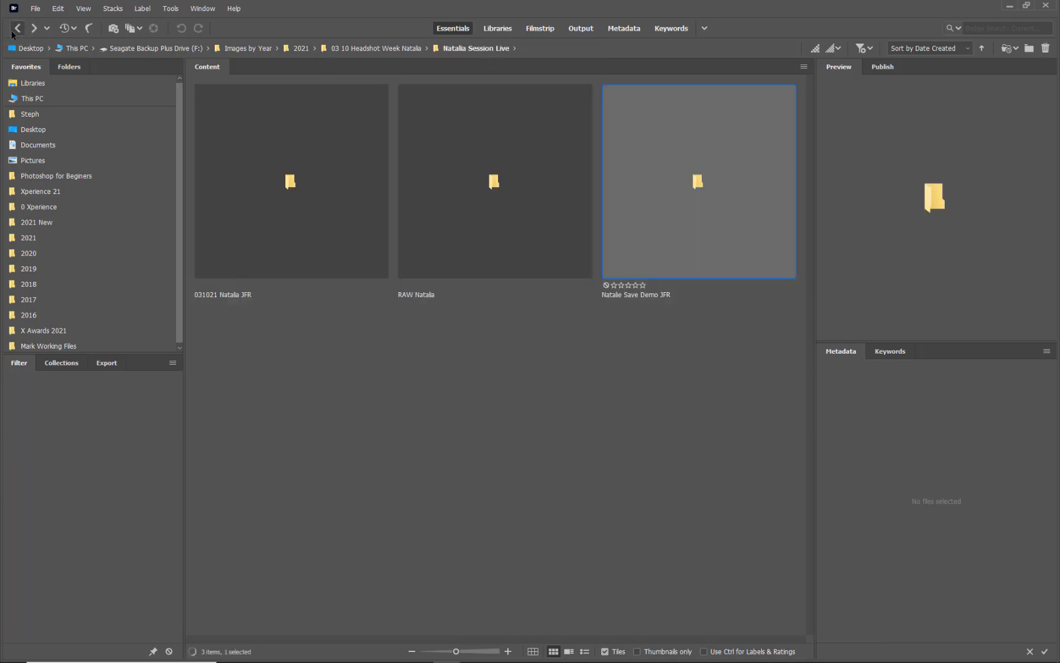
left_click(13, 29)
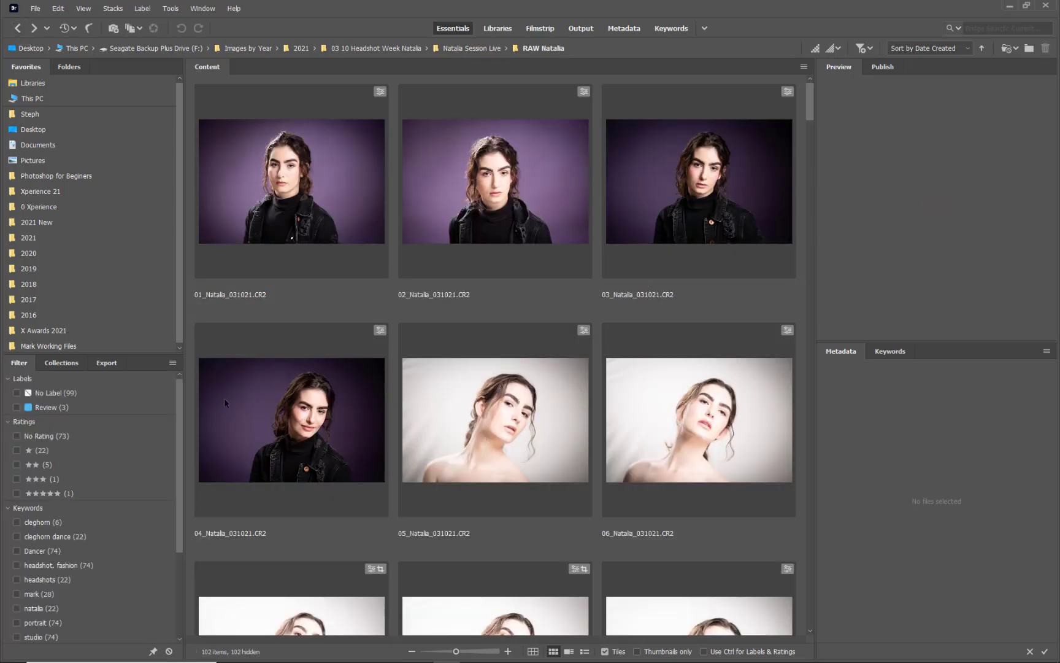
left_click(48, 407)
- Open the raw file 70_Natalia_031021.CR2 through Camera Raw into Photoshop with its existing settings
left_click(682, 178)
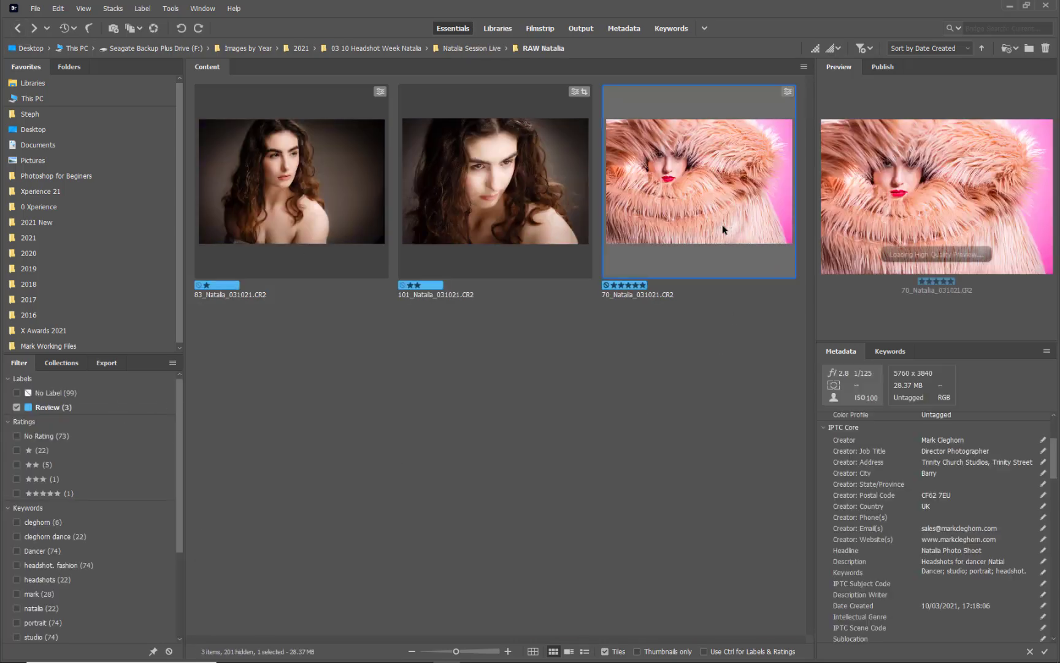
double_click(680, 179)
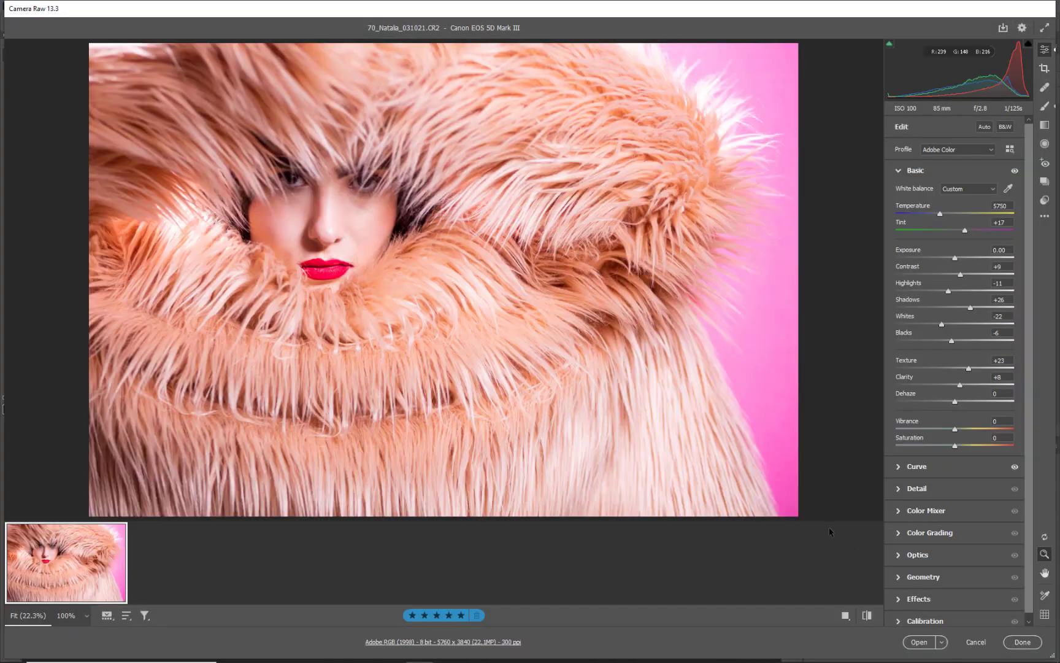
left_click(917, 642)
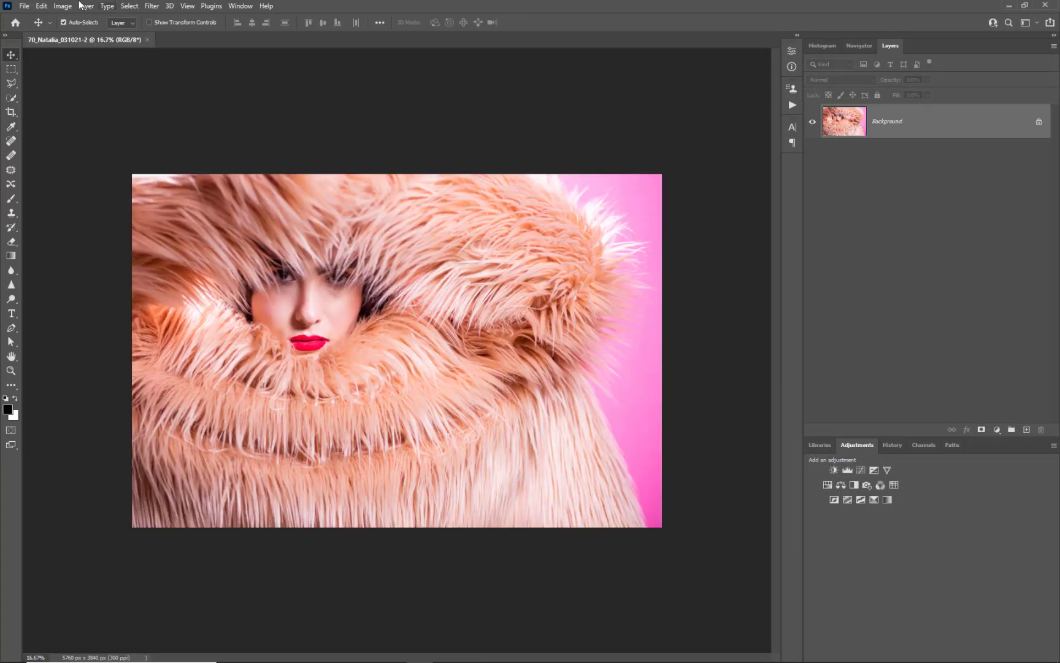
- Save the raw photo as 70_Natalia_031021.jpg in the RAW Natalia folder at JPEG quality 10, Progressive, and close it
left_click(25, 5)
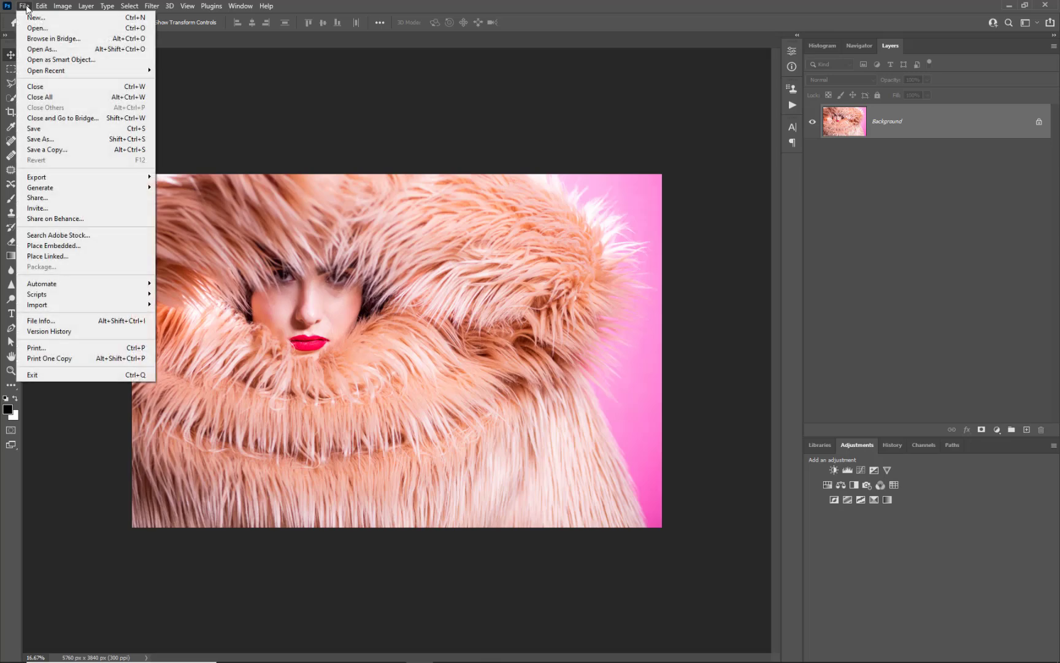
left_click(52, 129)
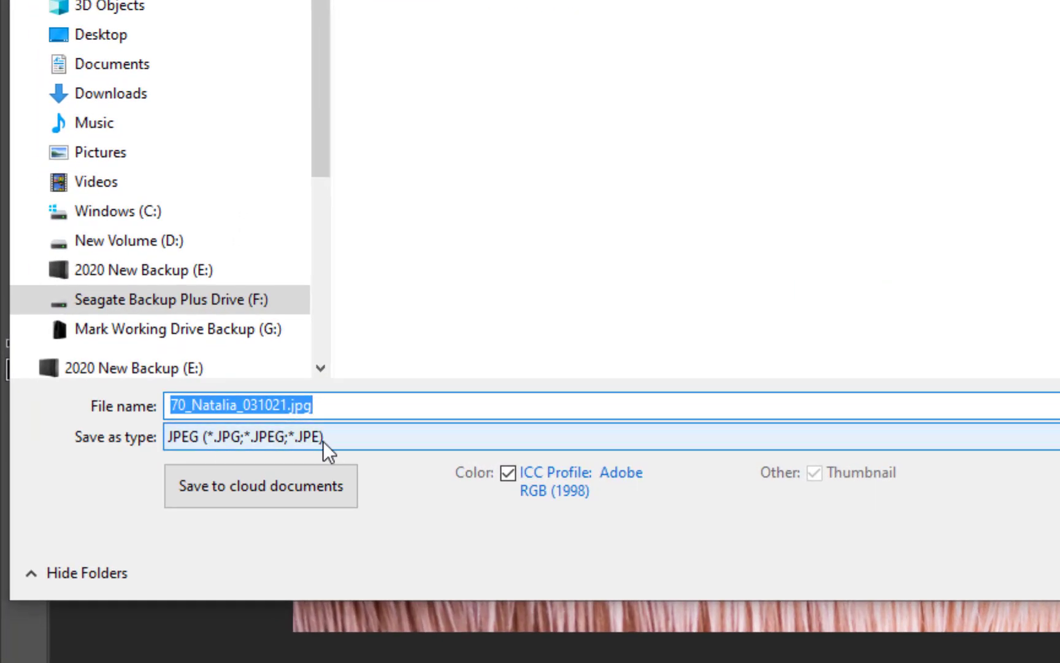
key("Return")
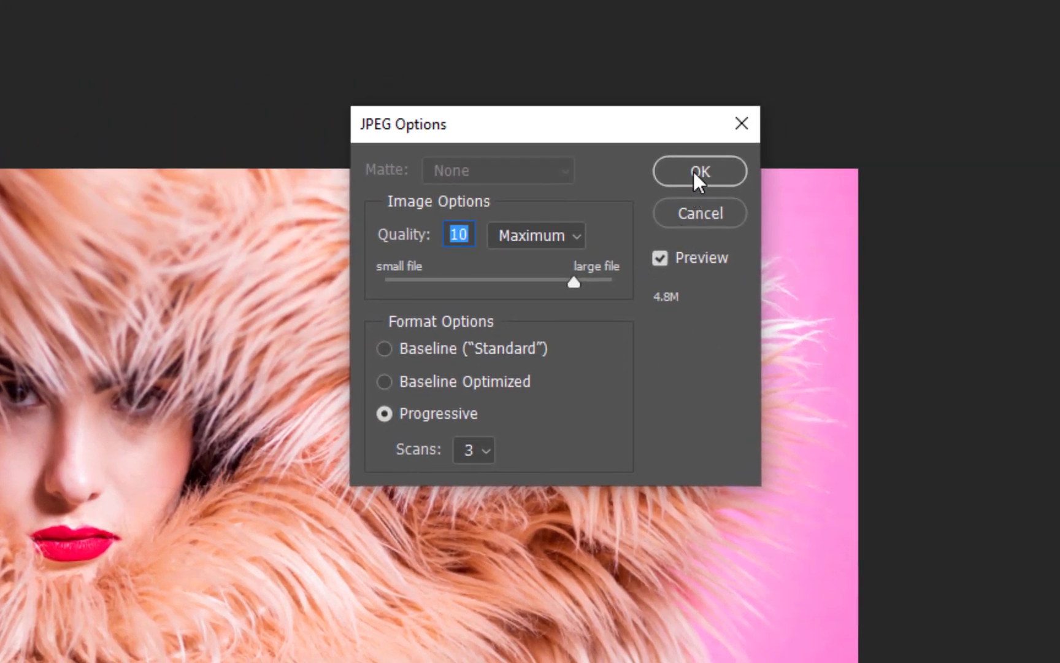
left_click(697, 178)
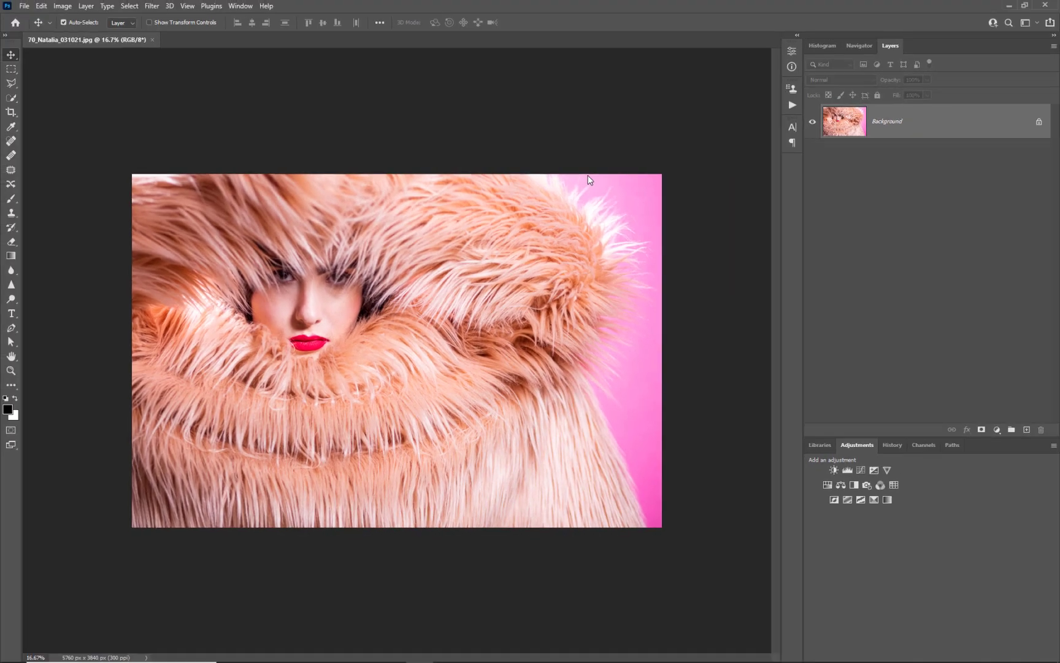
key("ctrl+w")
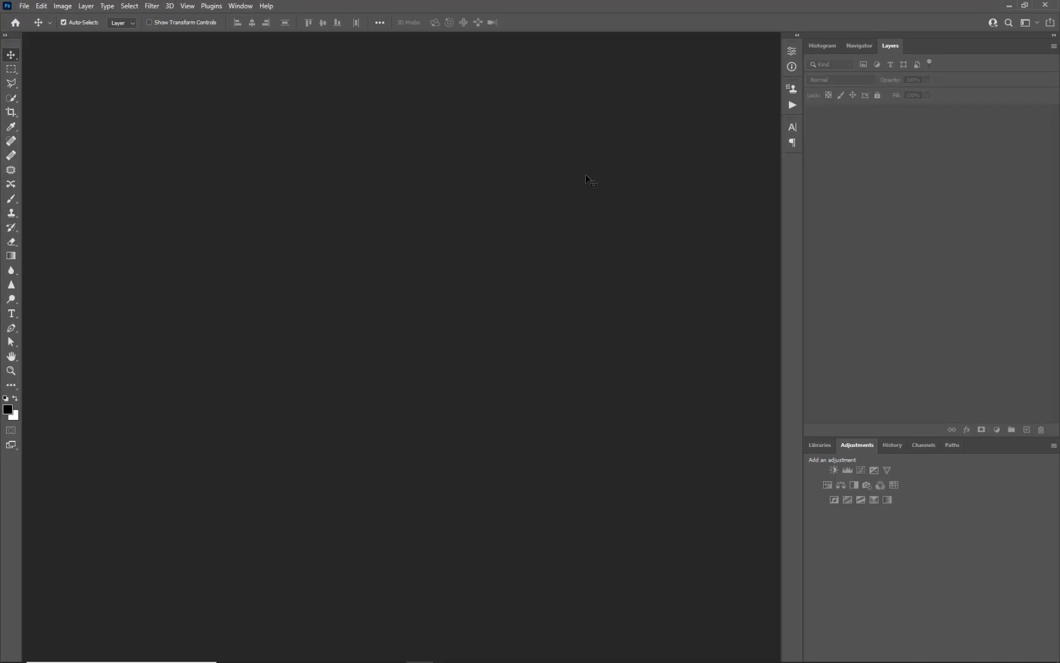
- Return to Bridge and open 70_Natalia_031021.CR2 again through Camera Raw into Photoshop
left_click(1010, 6)
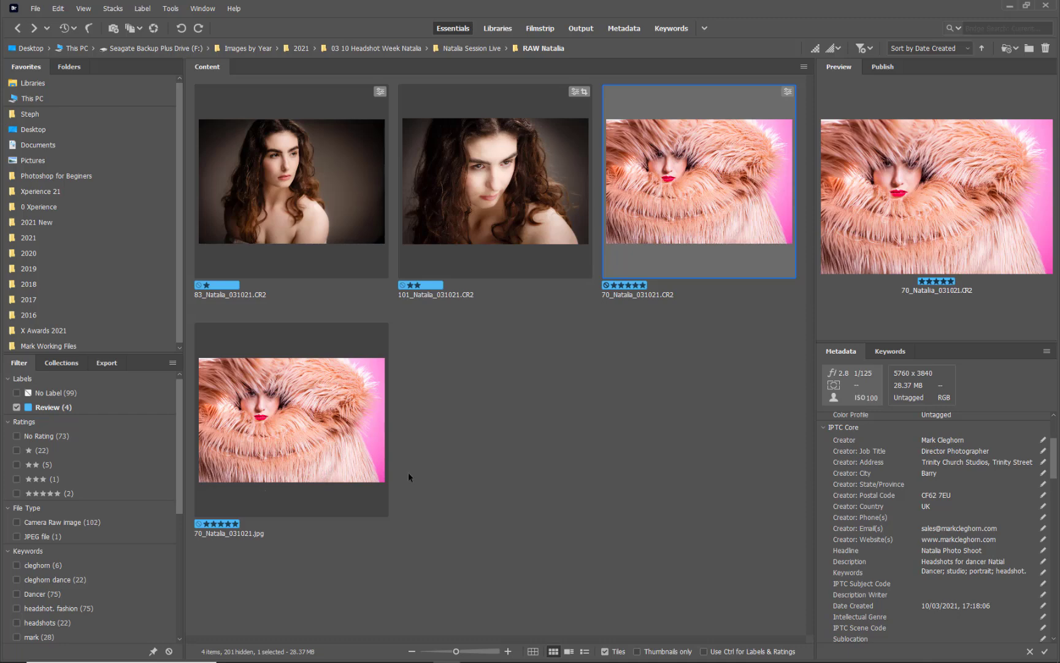
double_click(683, 213)
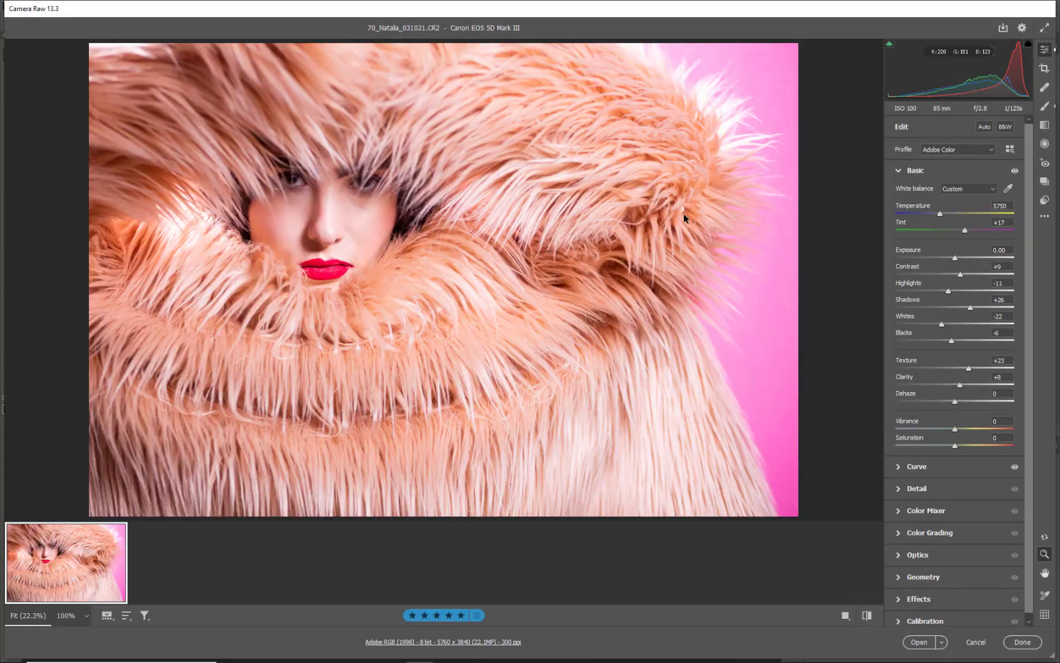
left_click(916, 643)
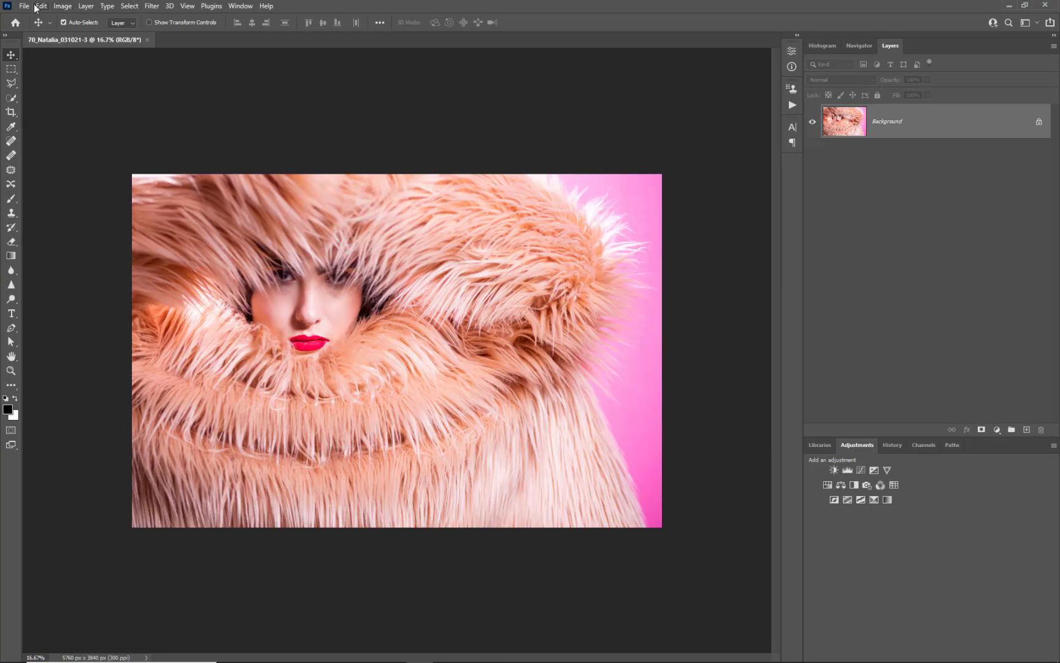
- Choose the Natalie Save Demo JFR folder for saving the photo as a JPEG, and decline to replace the existing file there
left_click(24, 5)
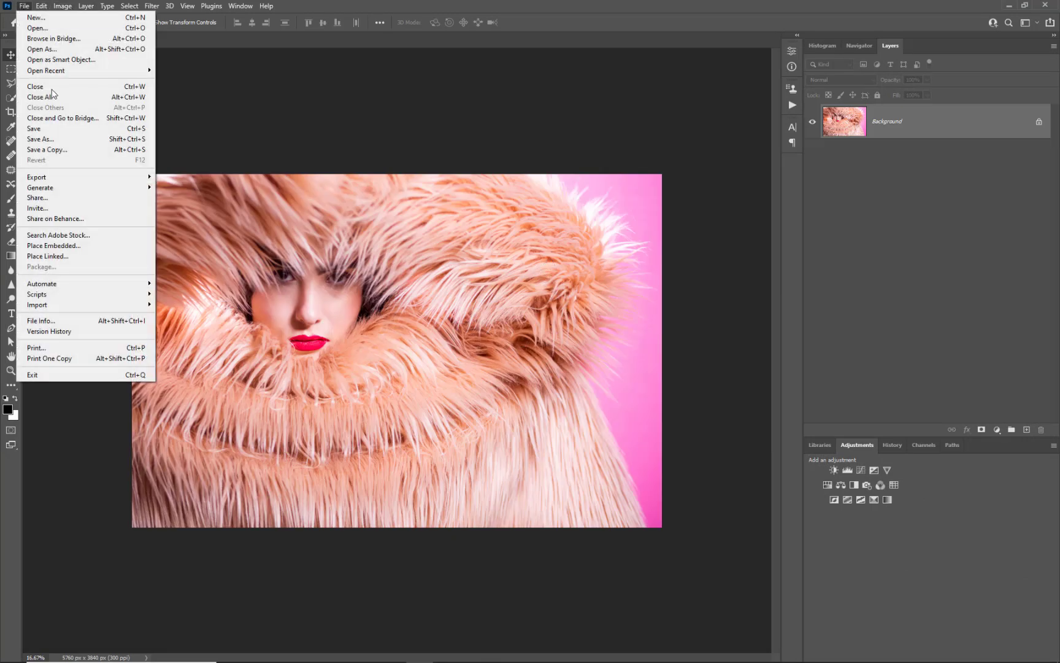
left_click(60, 141)
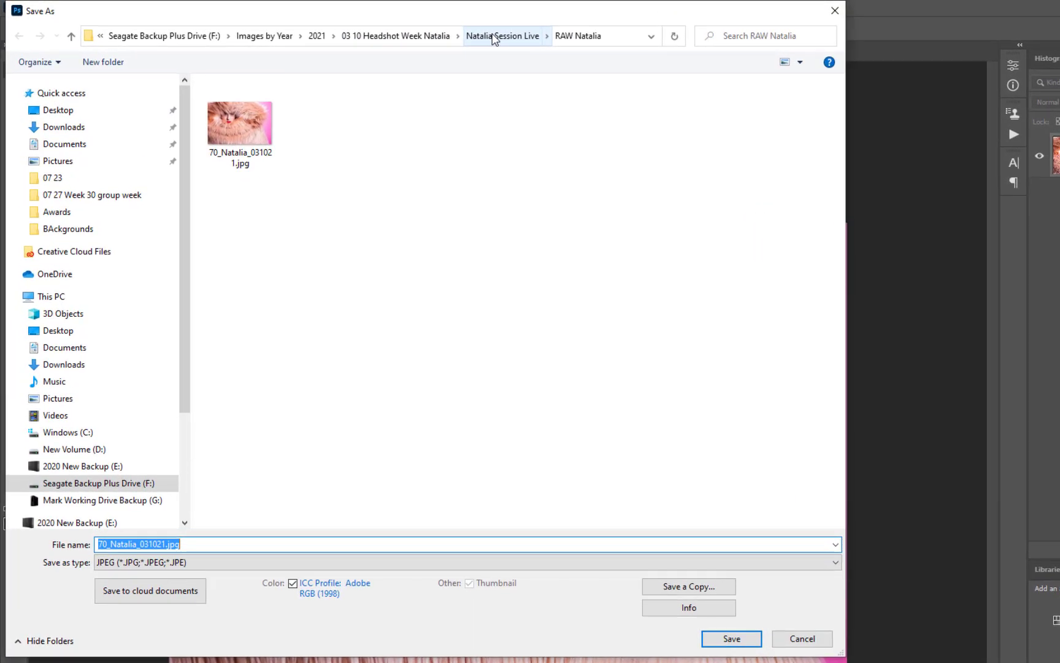
left_click(494, 39)
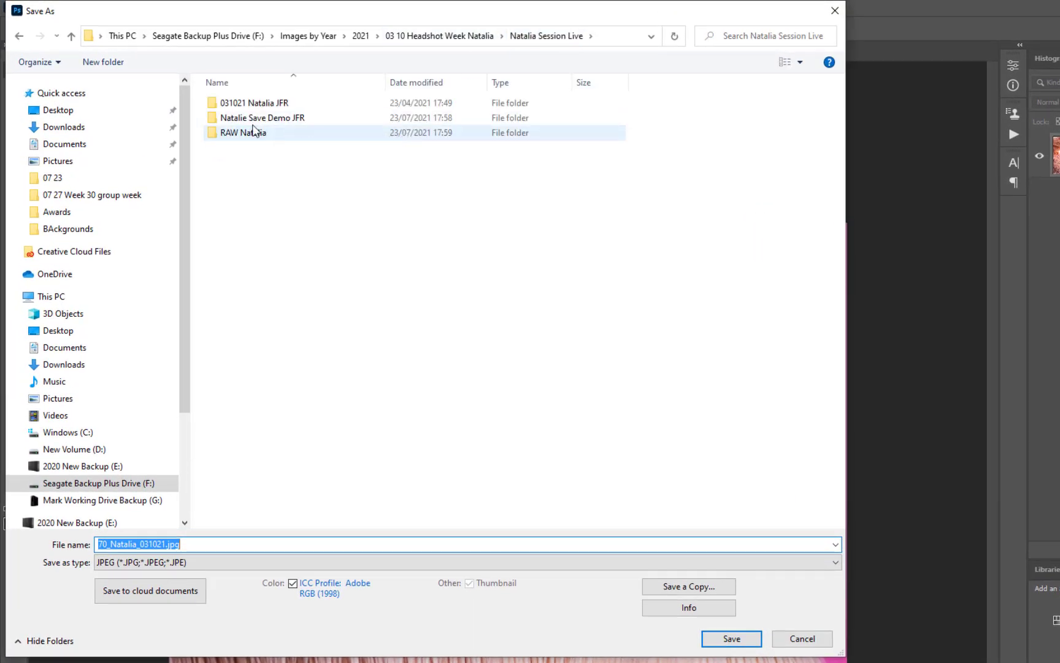
double_click(244, 118)
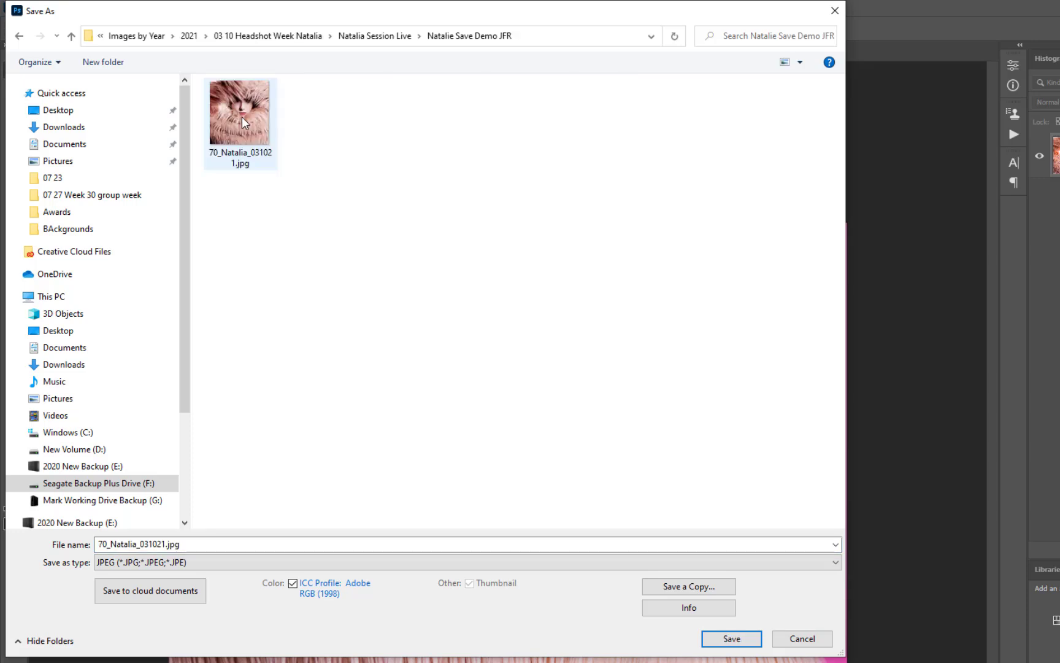
left_click(728, 639)
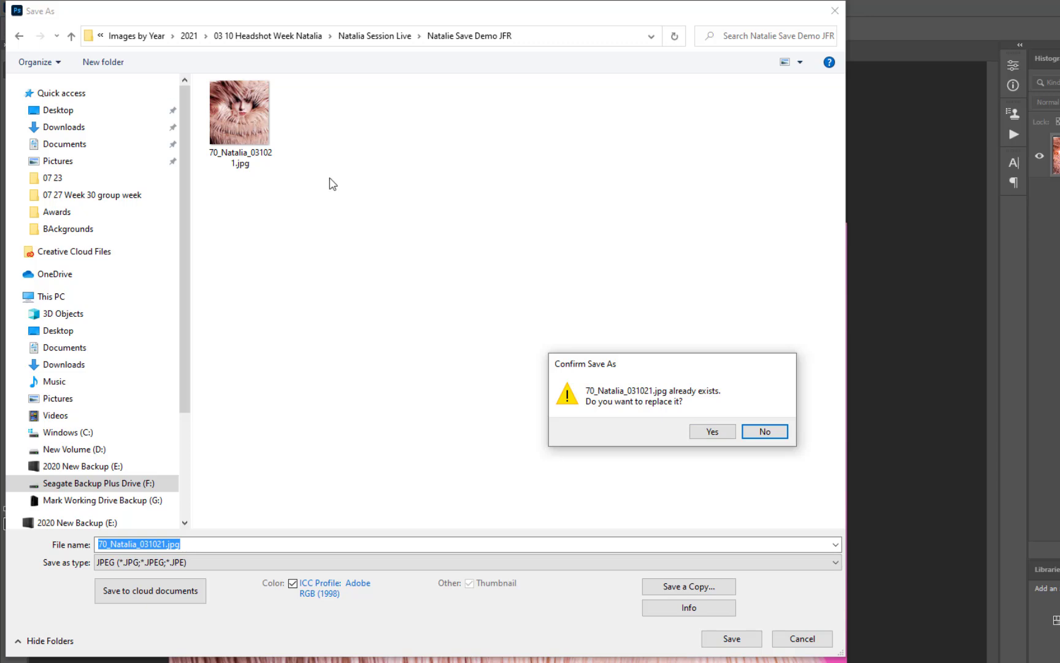
left_click(760, 435)
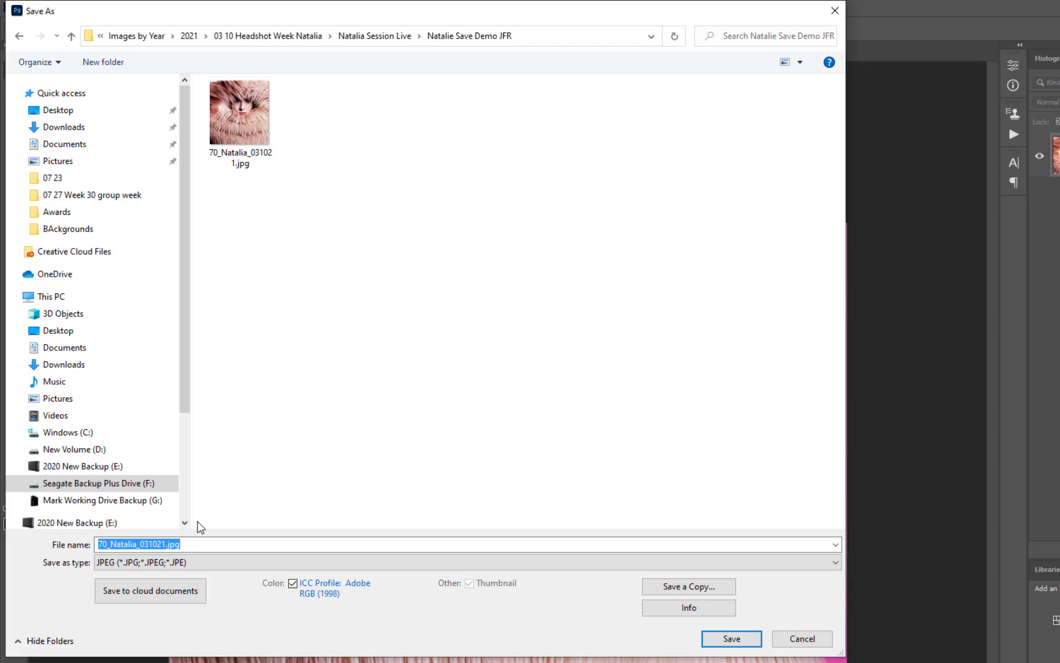
- Add _O to the file name and save the photo as 70_Natalia_031021_O.jpg, accepting the JPEG options
left_click(167, 544)
type("_O")
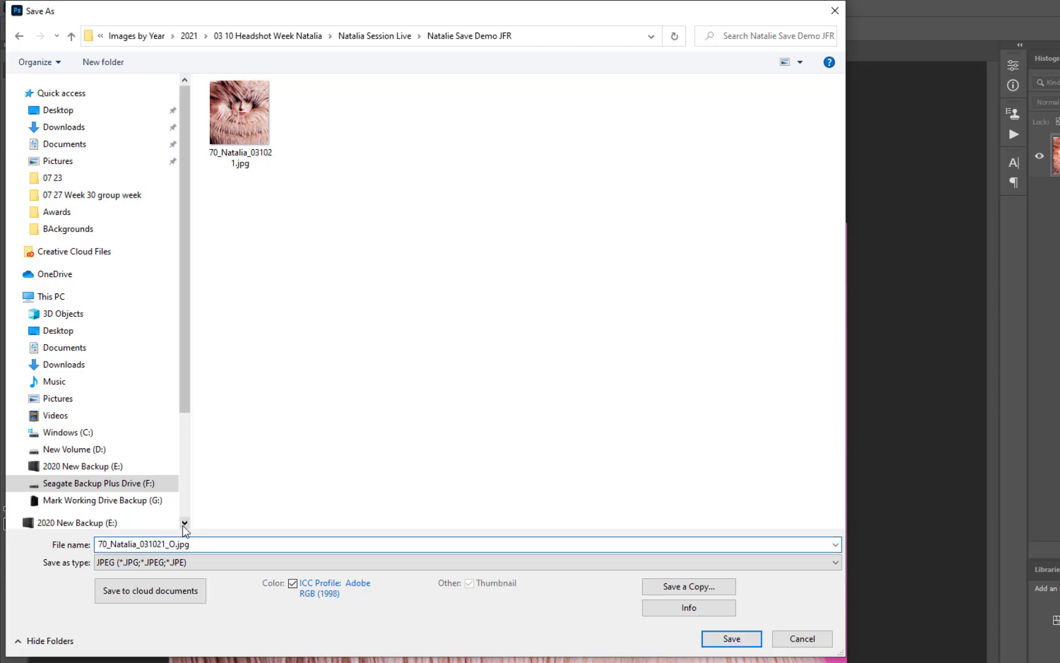
left_click(738, 641)
left_click(744, 227)
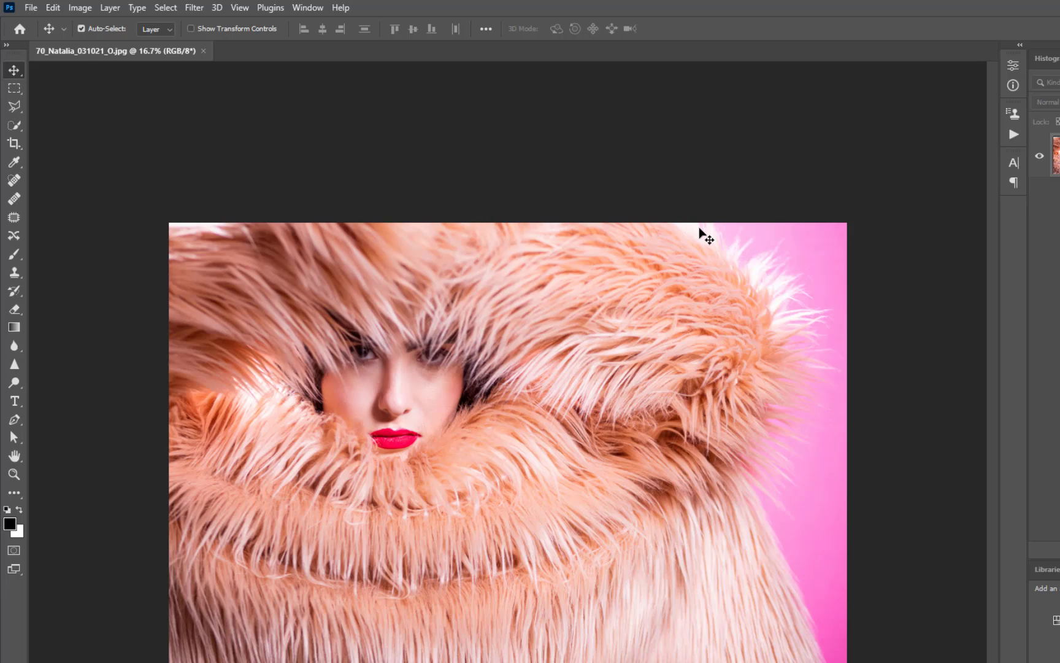
- Switch to Bridge, browse to the Natalie Save Demo JFR folder and open the cropped 70_Natalia_031021.jpg in Photoshop
key("alt+Tab")
key("alt+Tab")
key("alt+Tab")
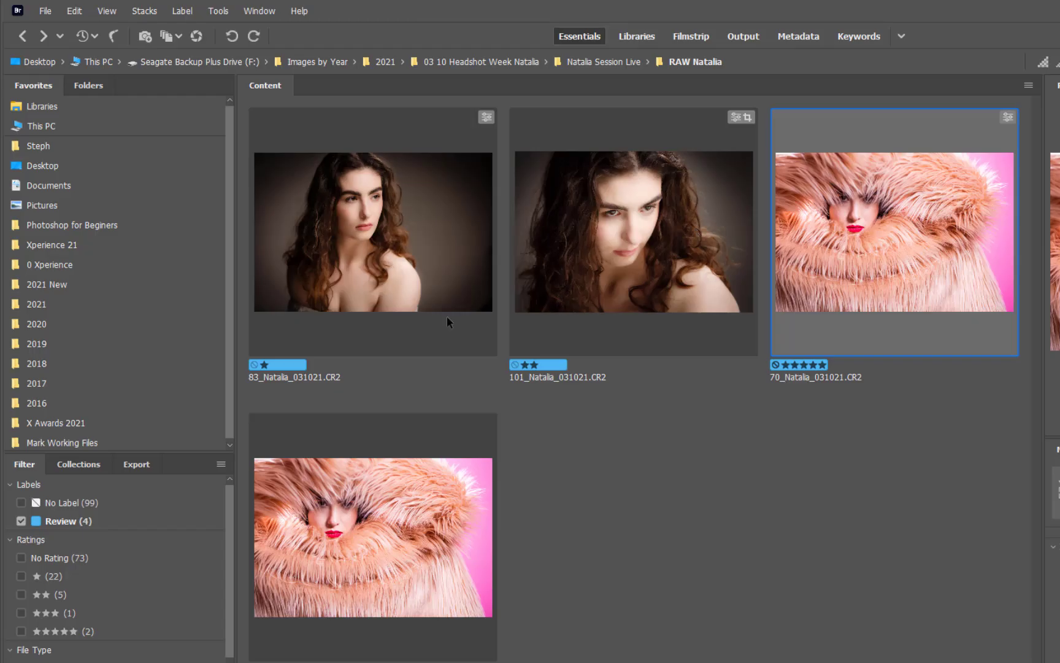
left_click(624, 60)
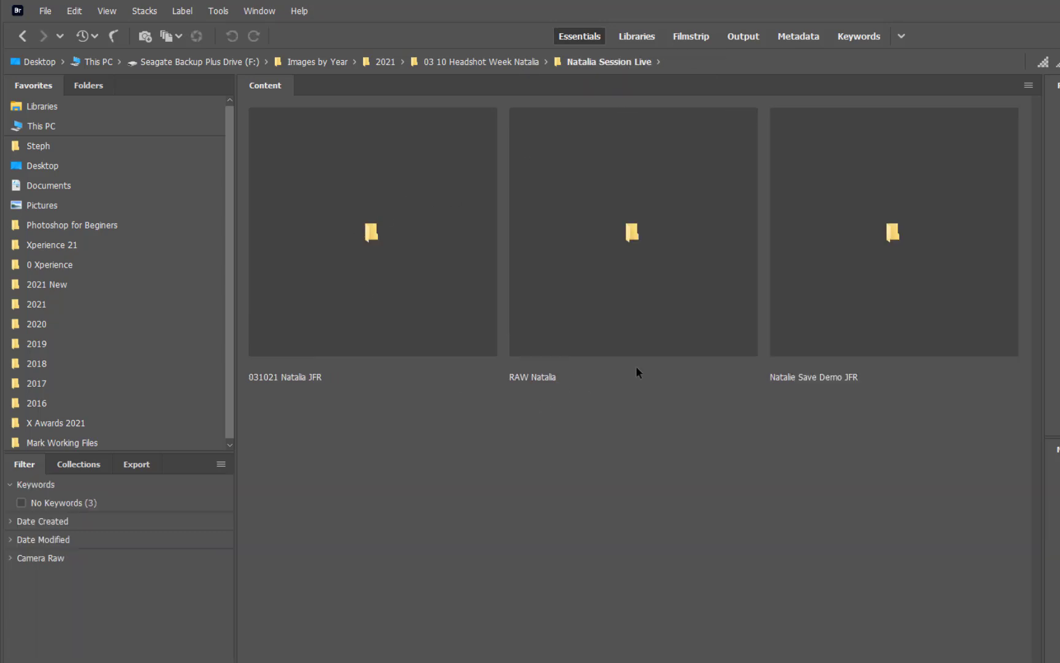
left_click(785, 258)
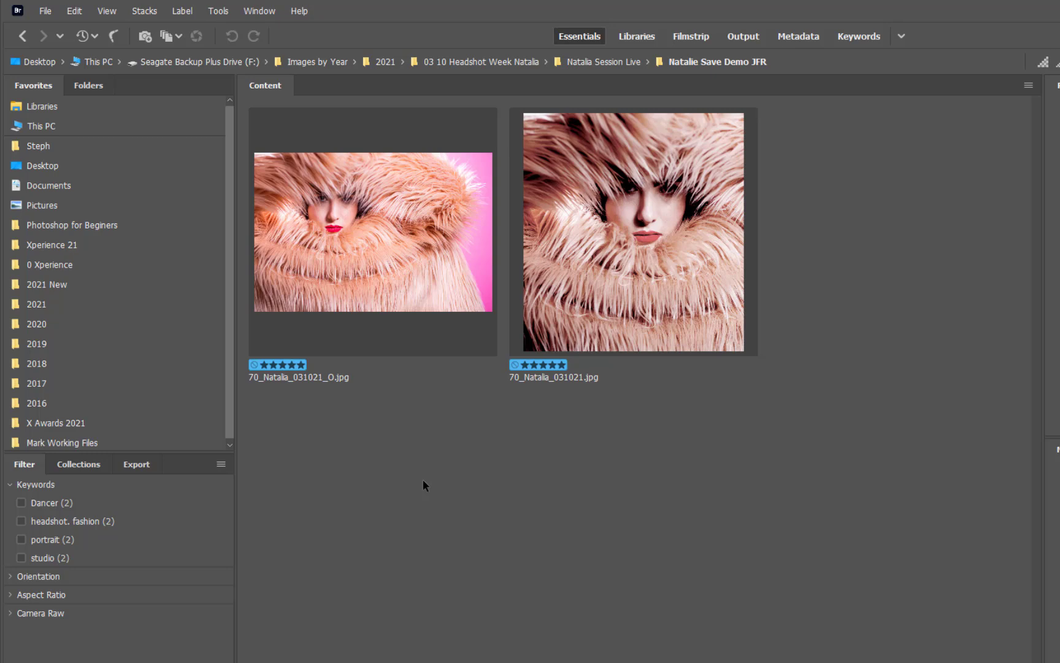
double_click(582, 278)
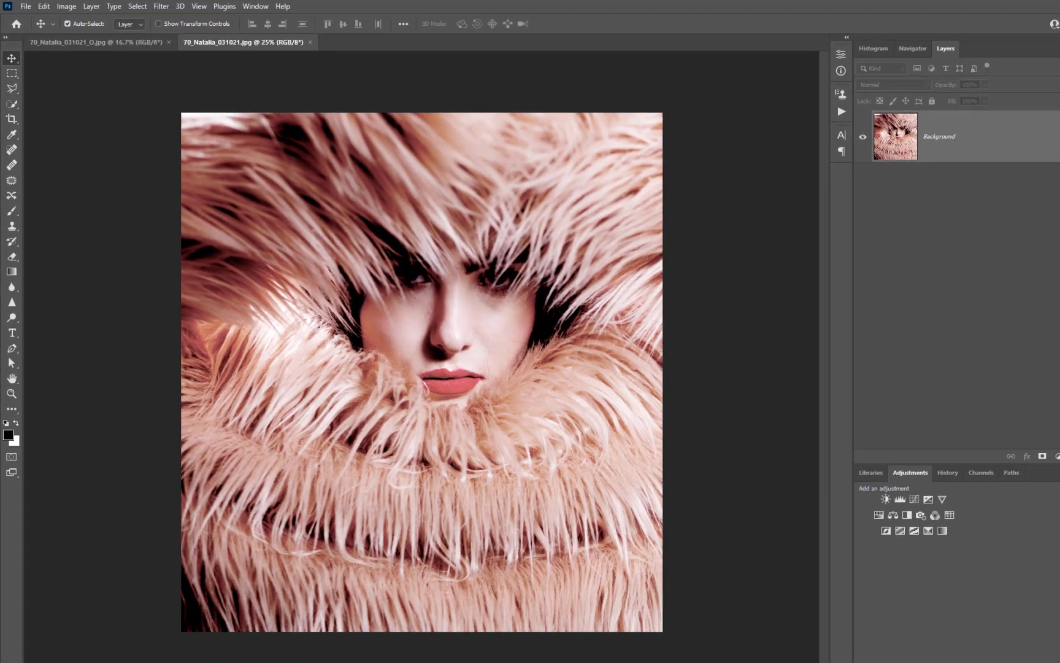
- Return to Bridge, deselect the cropped JPEG and go back to the Natalia Session Live folder
left_click(447, 651)
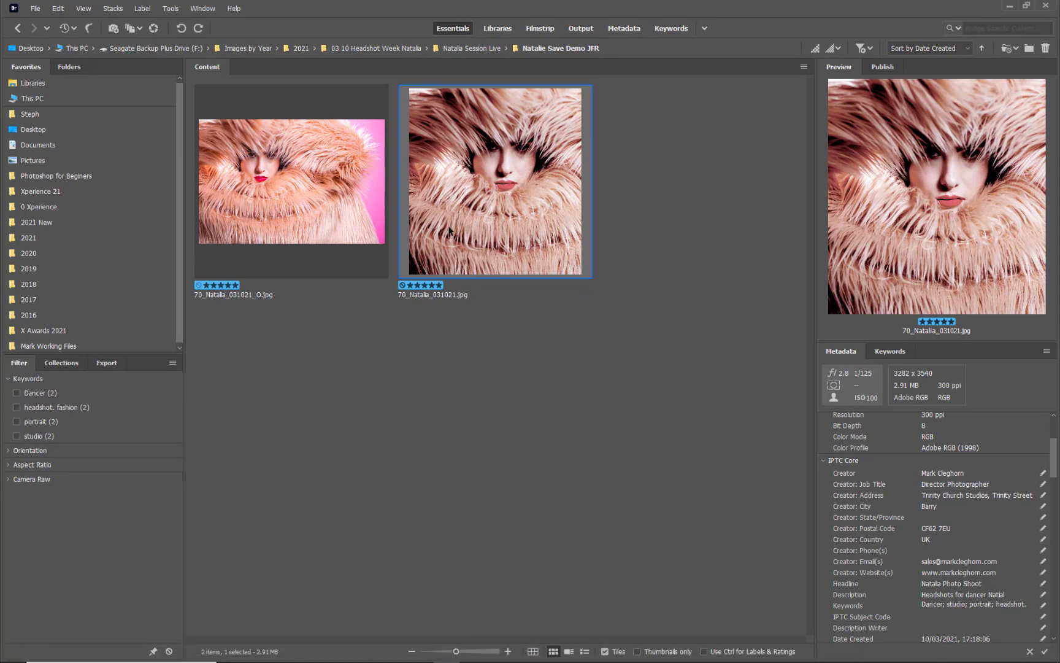
left_click(34, 9)
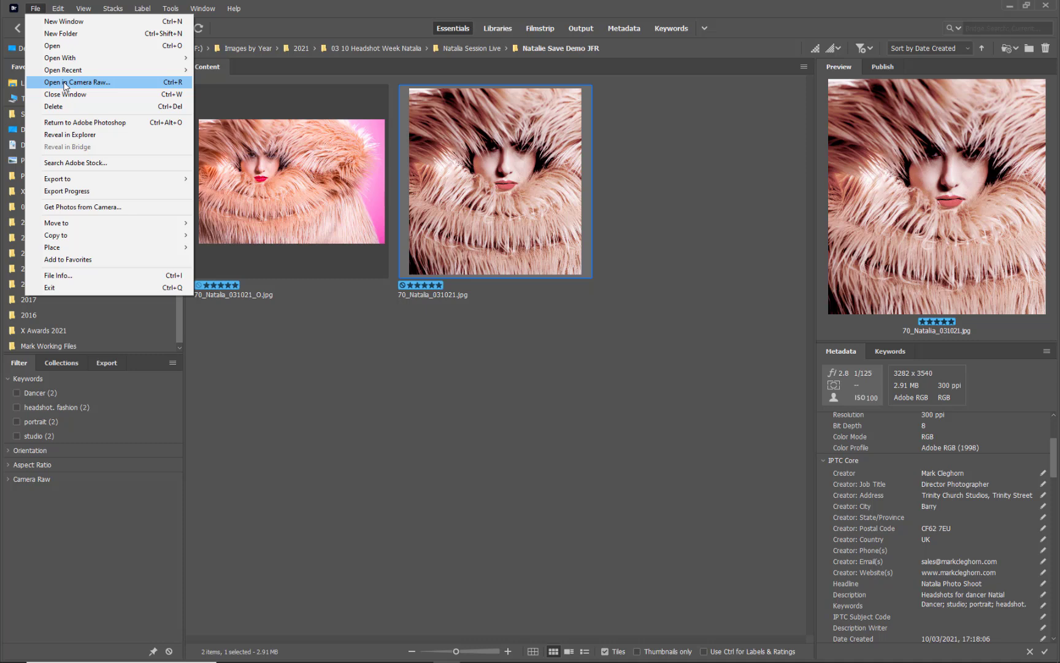
left_click(310, 320)
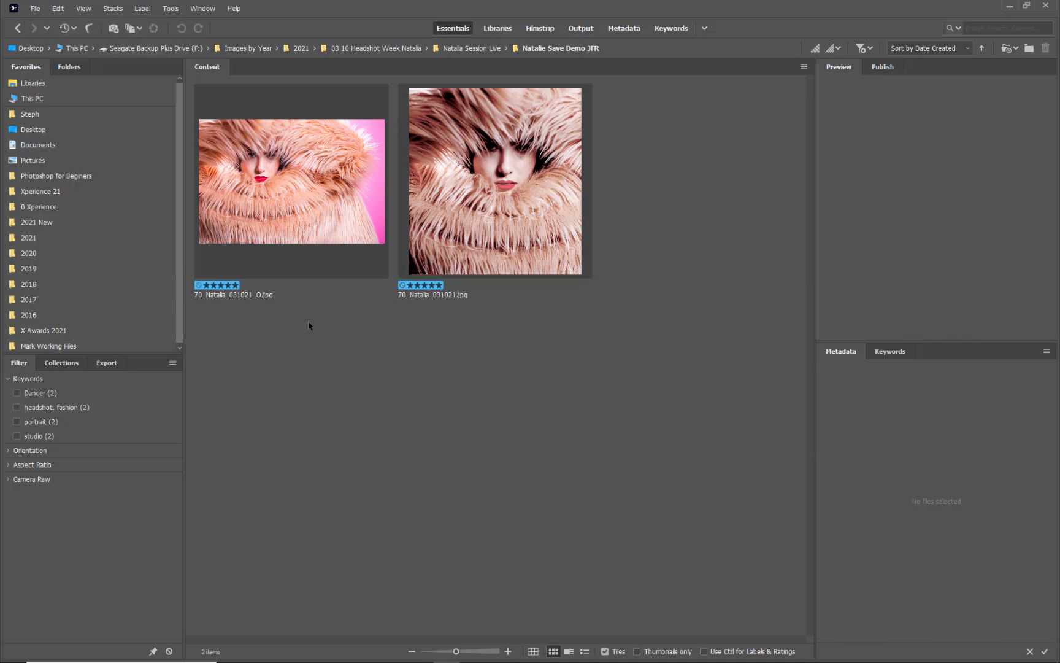
left_click(28, 32)
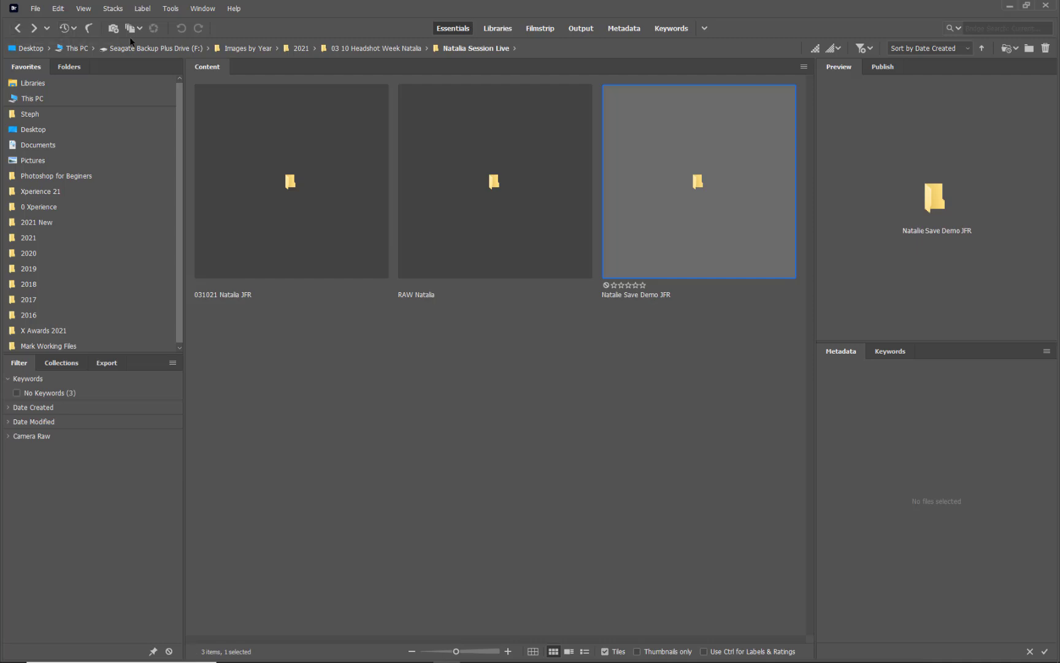
- Open the RAW Natalia folder, filter it by the Review label and open 70_Natalia_031021.CR2 in Camera Raw
double_click(459, 195)
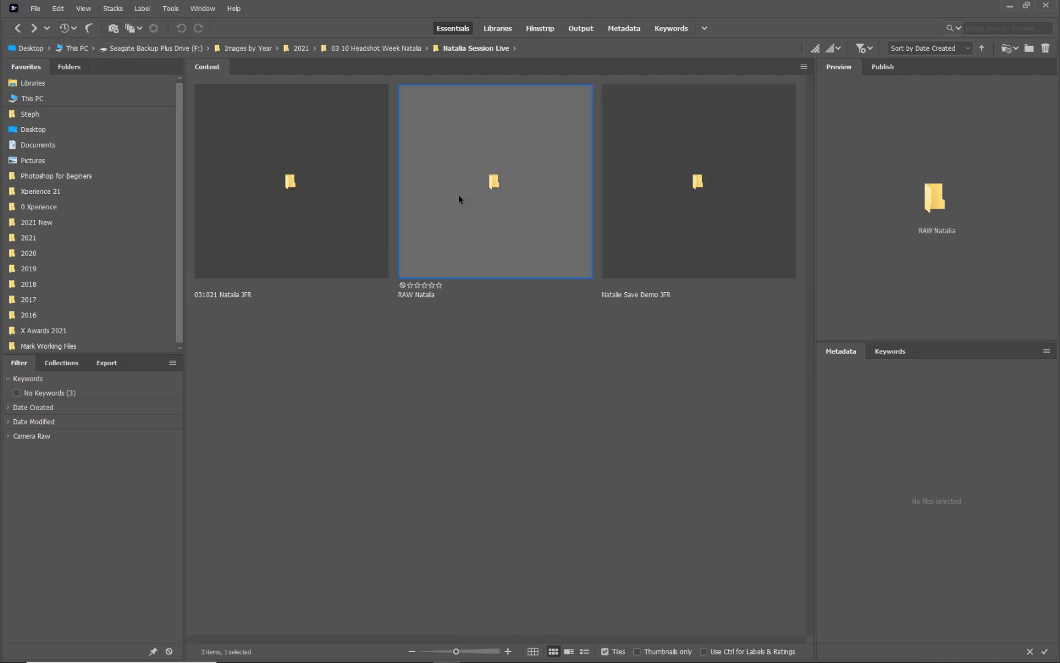
left_click(17, 407)
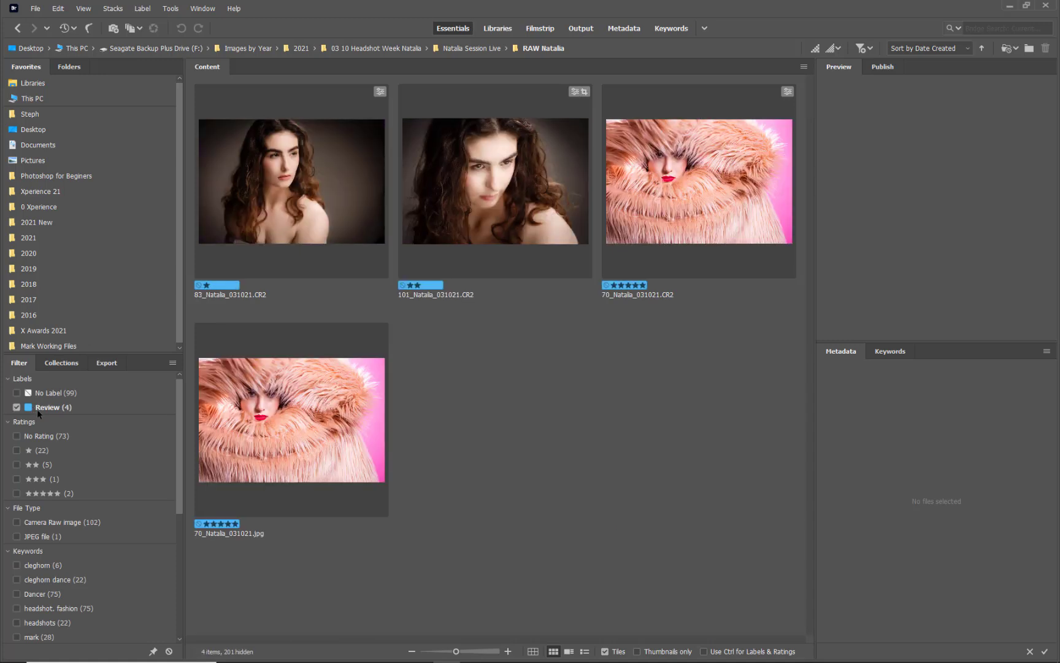
left_click(672, 179)
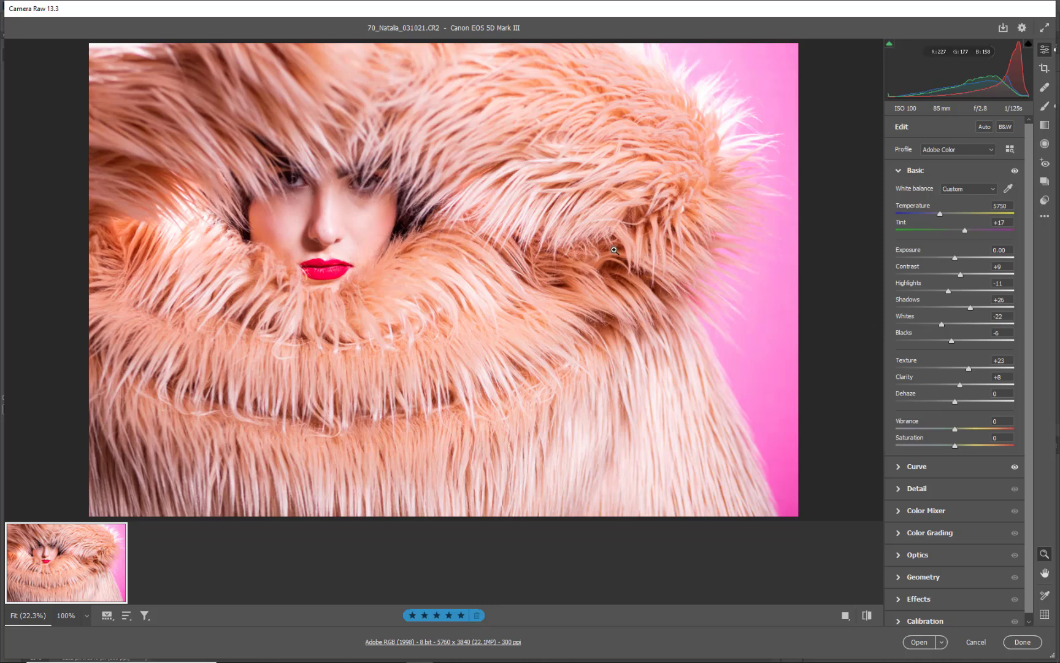
- Open the save options for the raw photo and browse for a destination in the Natalia Session Live folder
left_click(1004, 28)
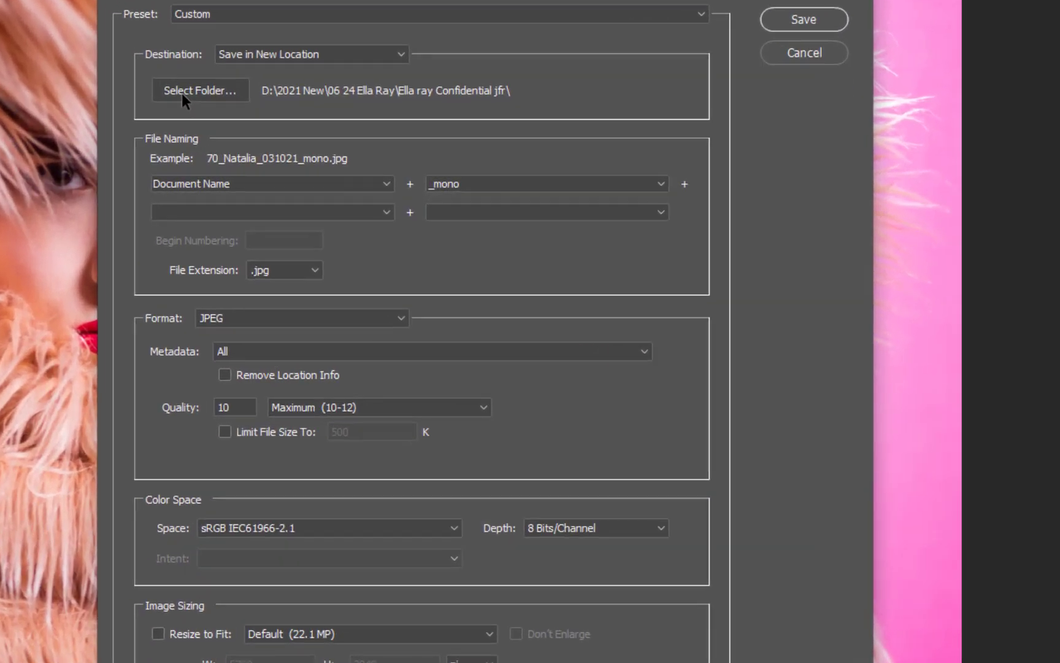
left_click(360, 132)
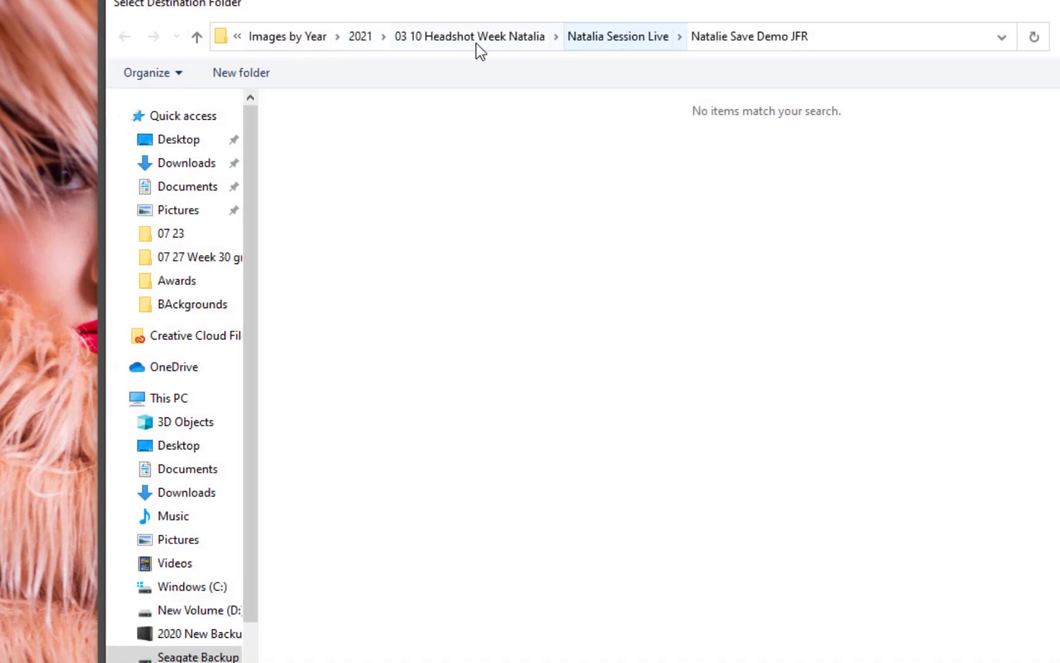
left_click(640, 37)
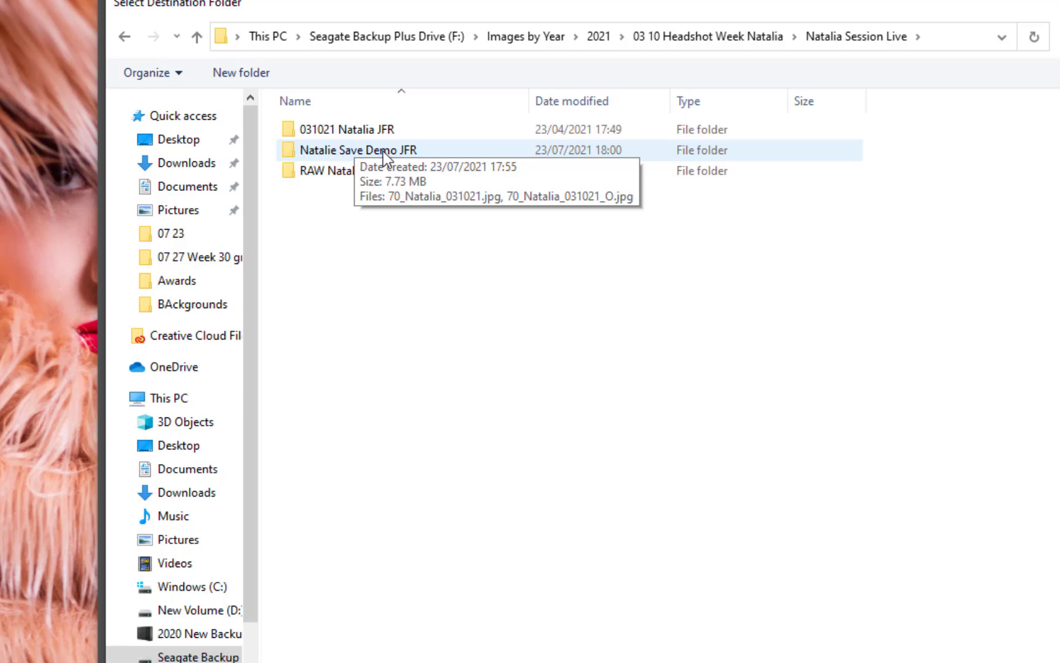
- Create a new folder named Natalia oriiginal JFC inside Natalia Session Live
left_click(240, 75)
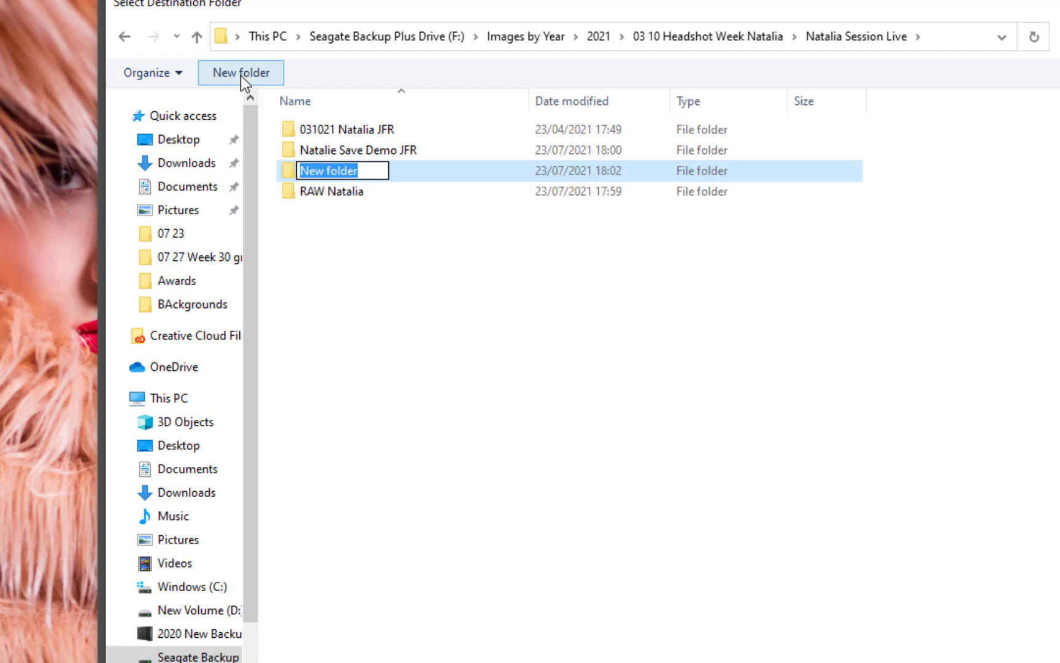
type("Natalia oriiginal JPEG")
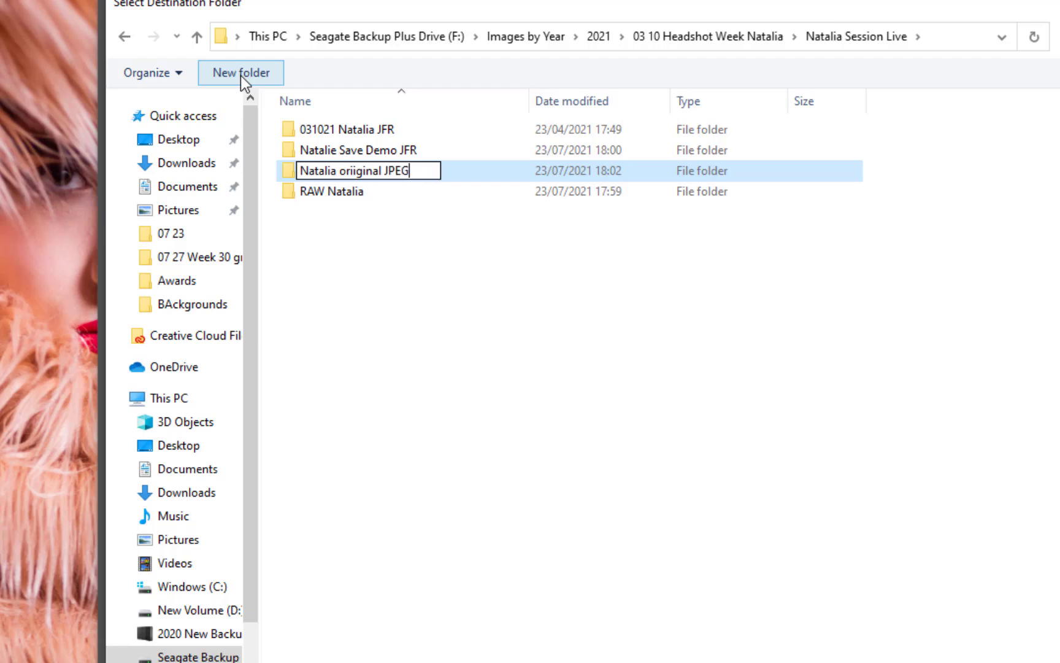
type(" JFR")
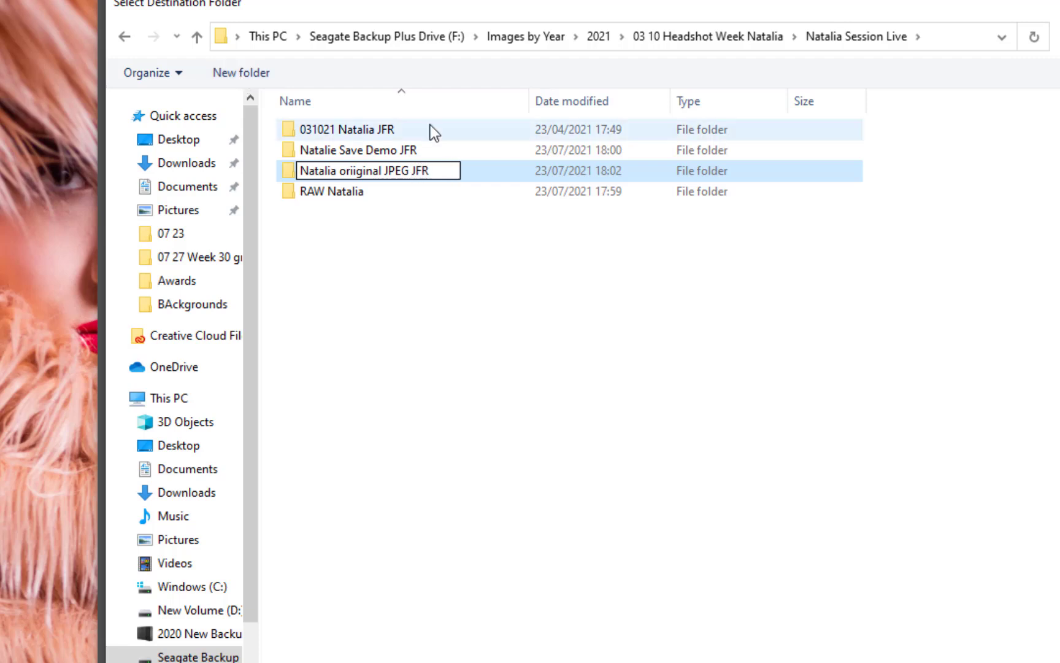
left_click_drag(385, 170, 467, 167)
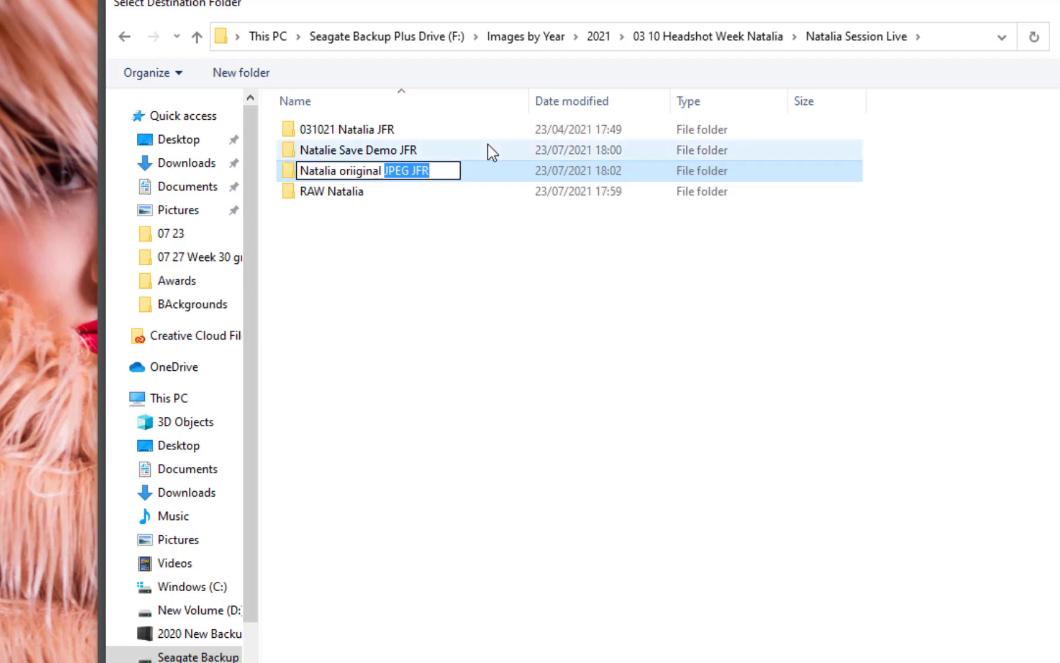
type("JFC")
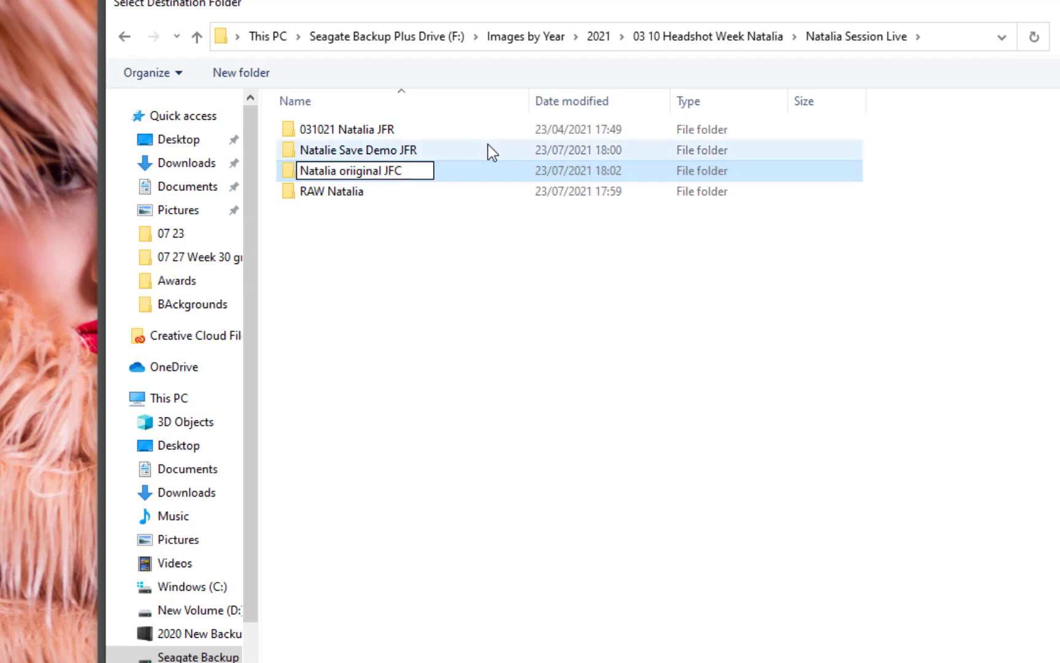
left_click(413, 211)
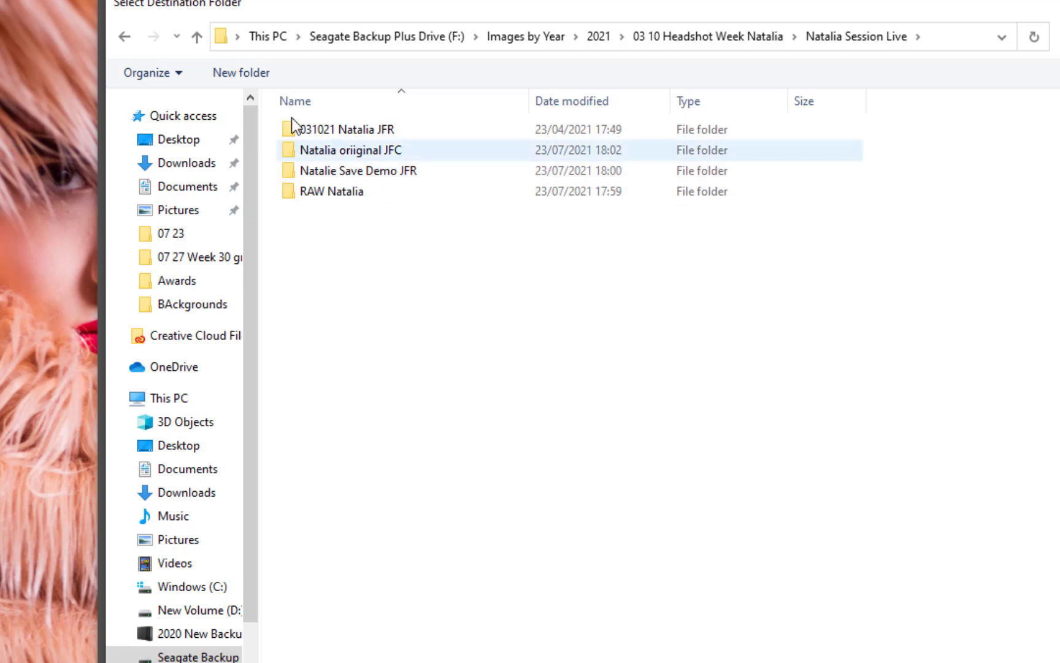
- Create another folder named Natalia Orogianl jpeg JFR and choose it as the save destination
left_click(247, 74)
type("N")
key("BackSpace")
type("Natali")
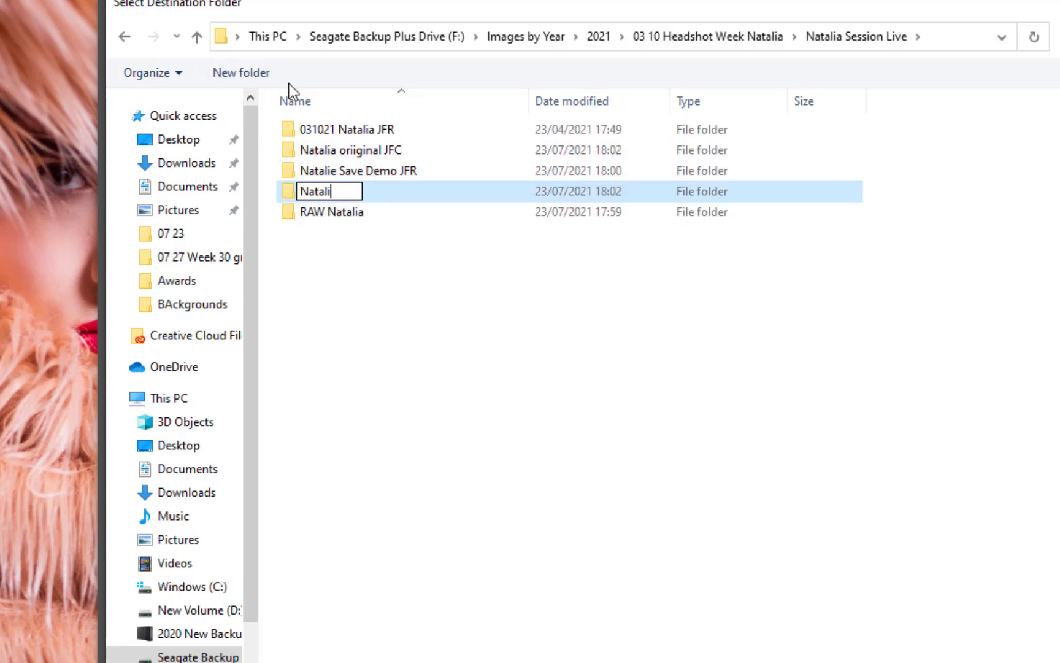
type("a Orogian")
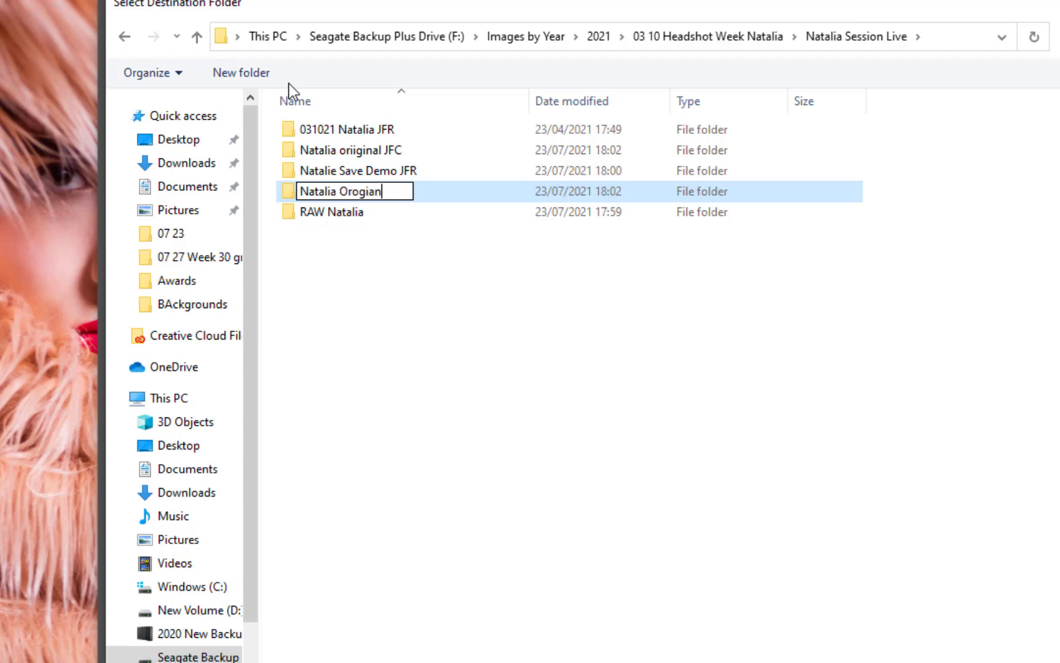
type("l jpeg")
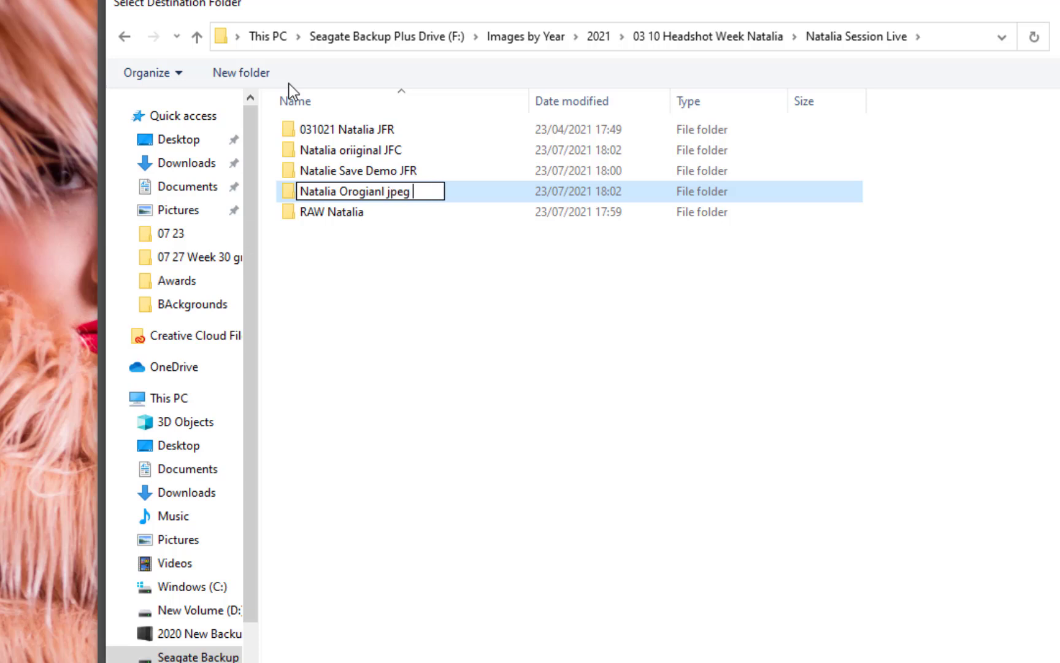
type(" JFR")
left_click(297, 277)
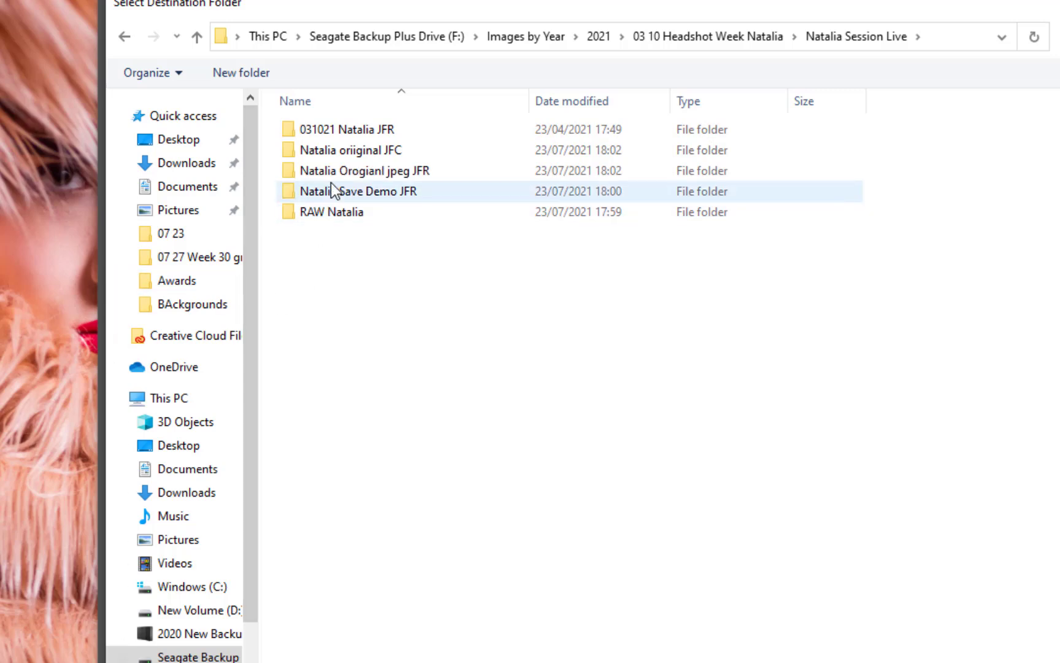
double_click(334, 172)
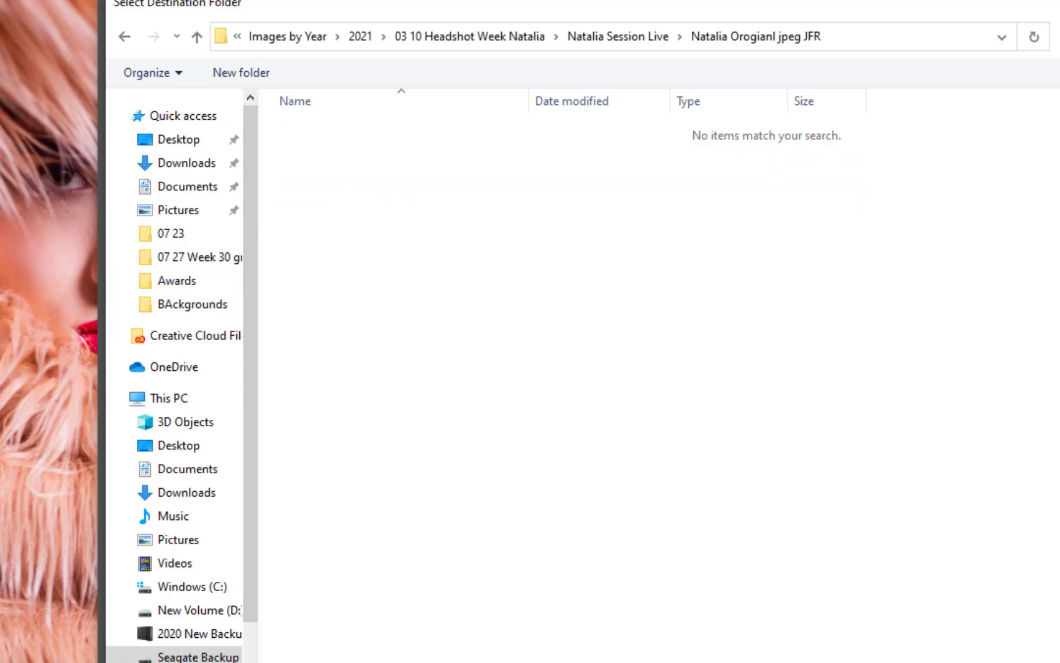
key("Return")
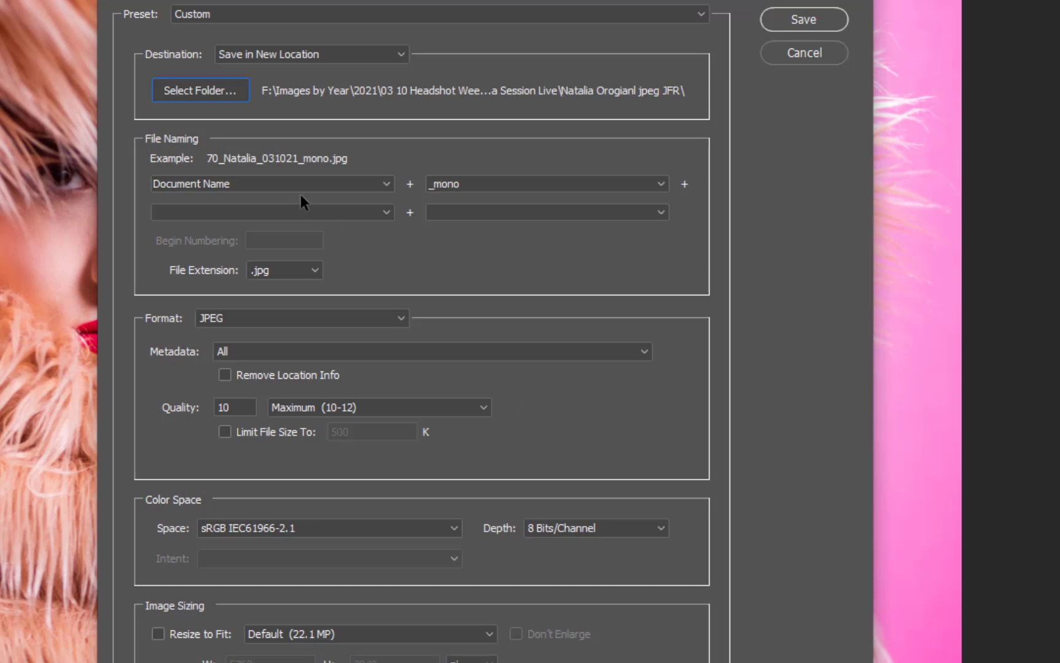
- Review the available output formats and choose JPEG for the saved photo
left_click(232, 320)
left_click(232, 321)
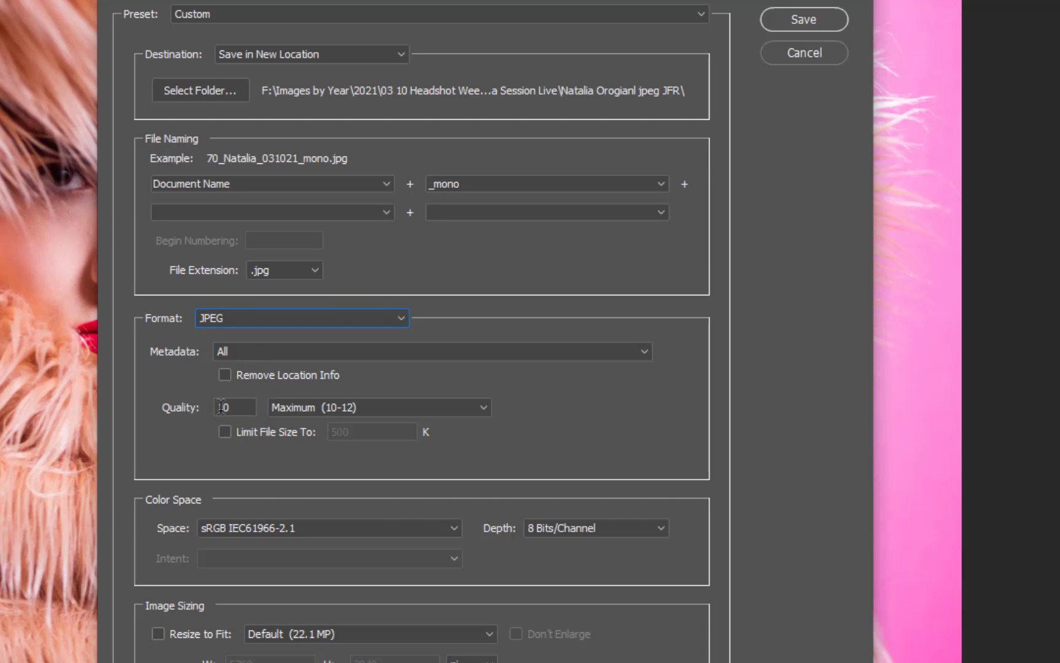
left_click(251, 319)
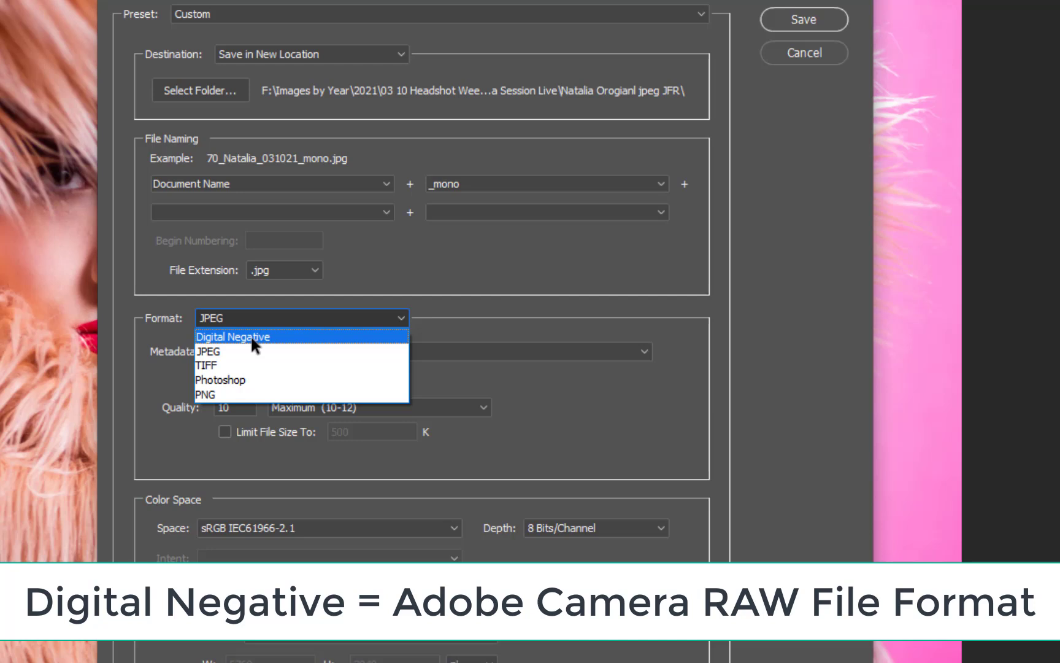
left_click(276, 350)
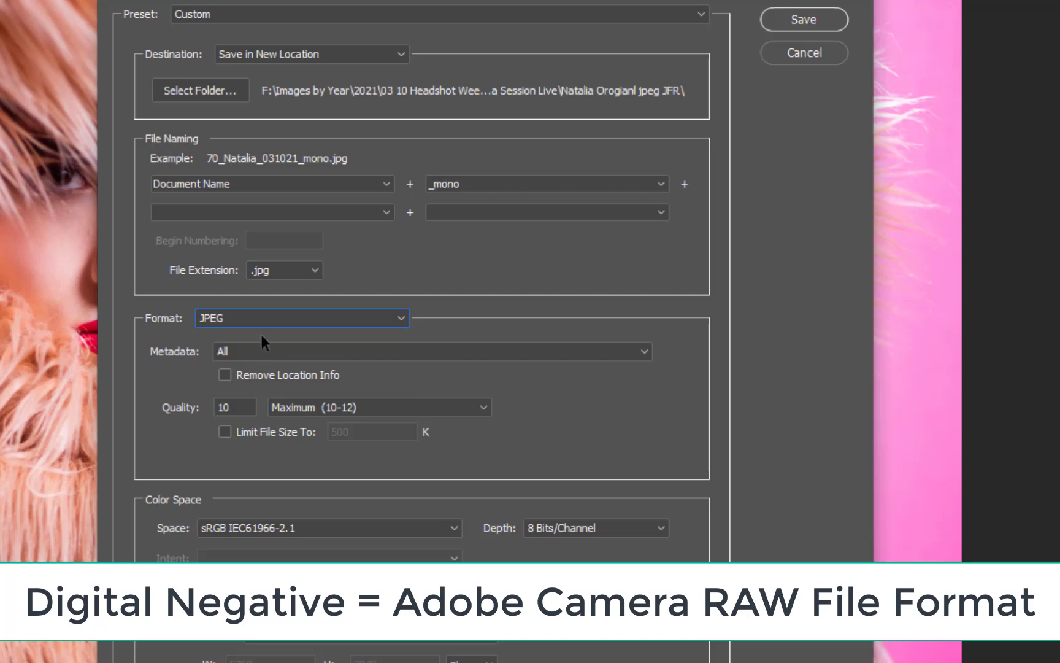
left_click(239, 317)
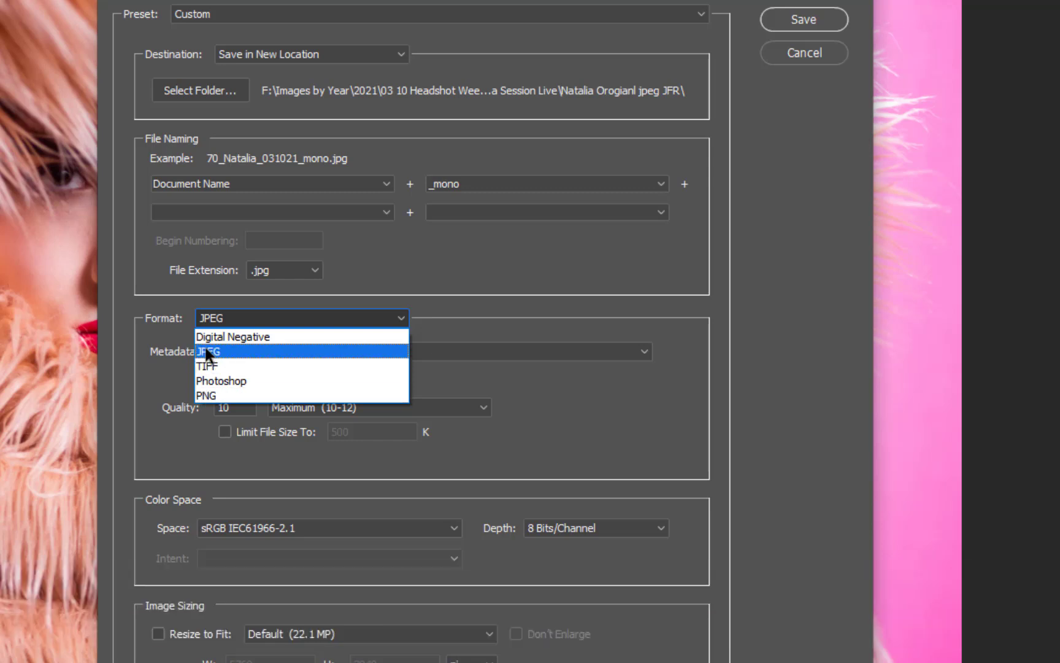
left_click(205, 350)
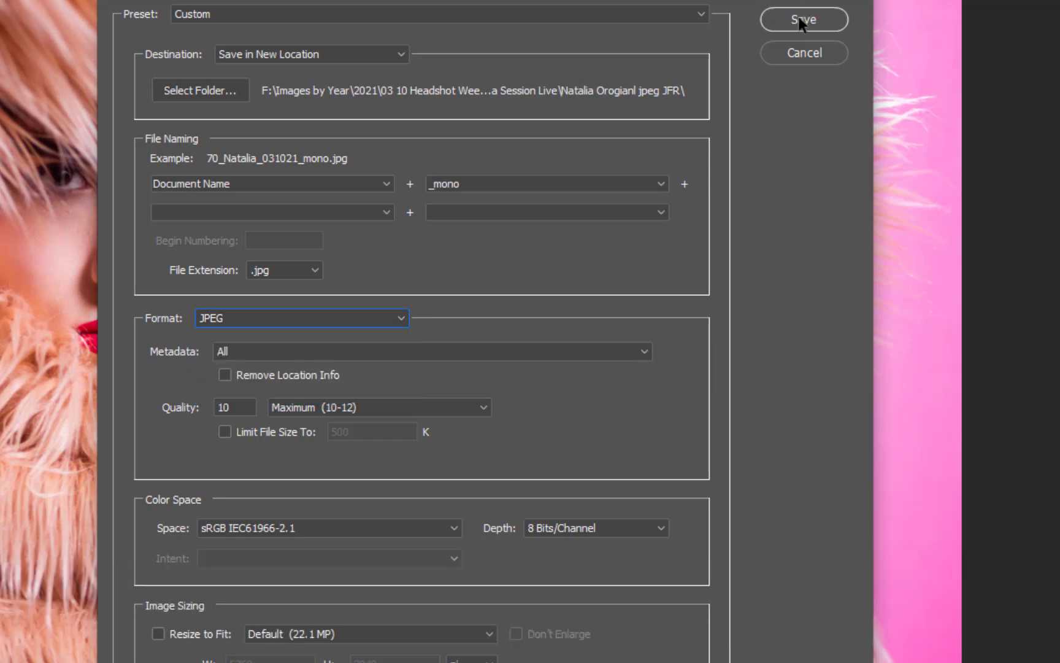
- Set the JPEG quality to Maximum (10-12), save the photo and finish the Camera Raw session
left_click(293, 408)
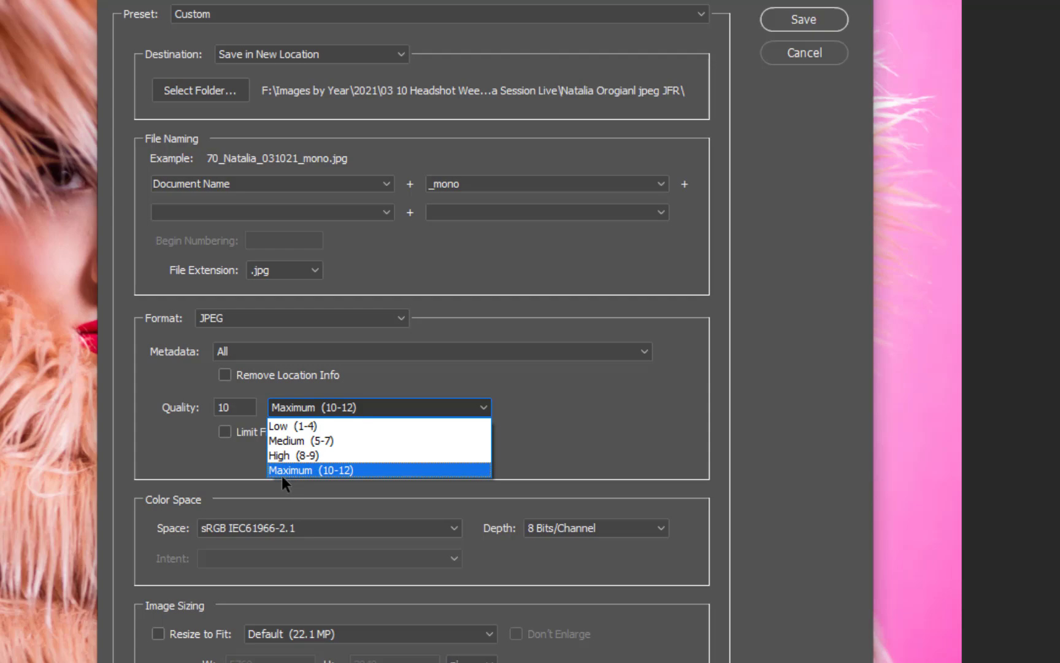
left_click(299, 471)
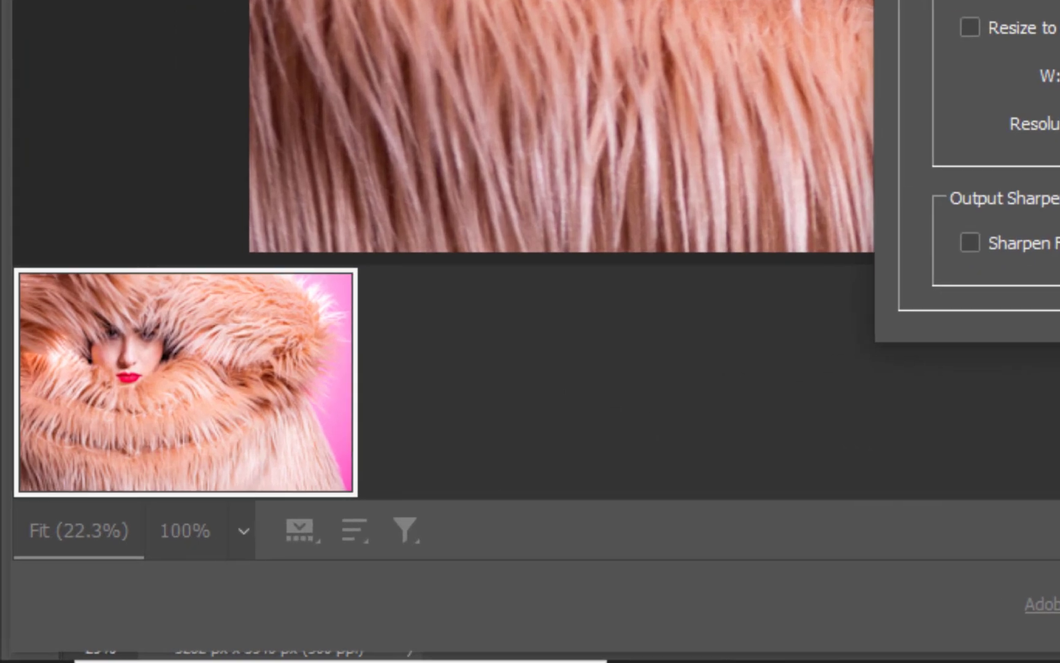
left_click(706, 92)
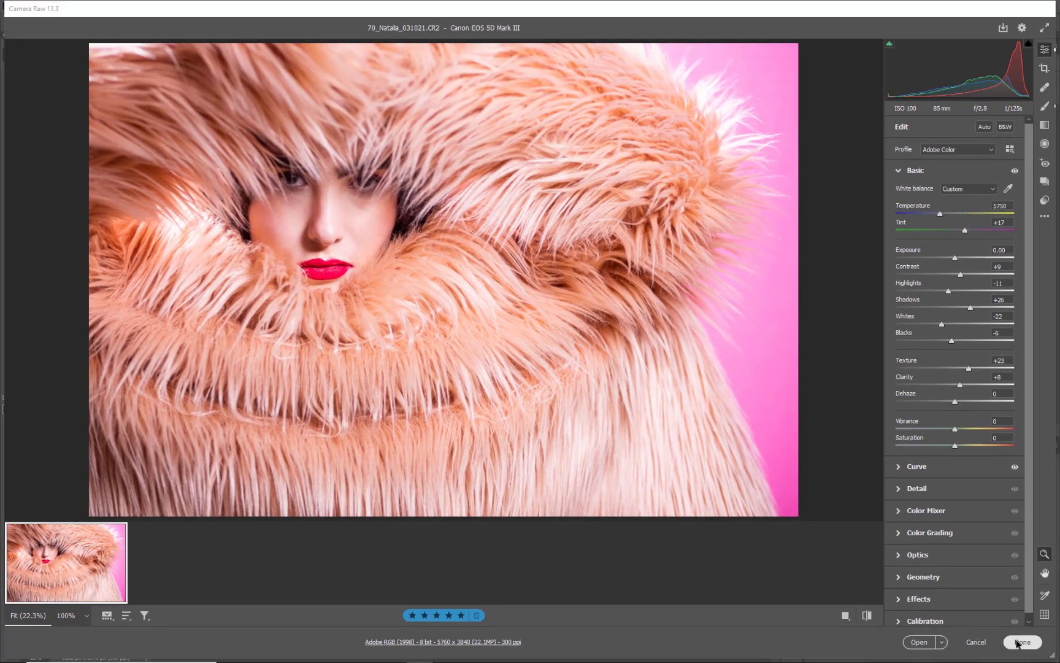
left_click(1016, 643)
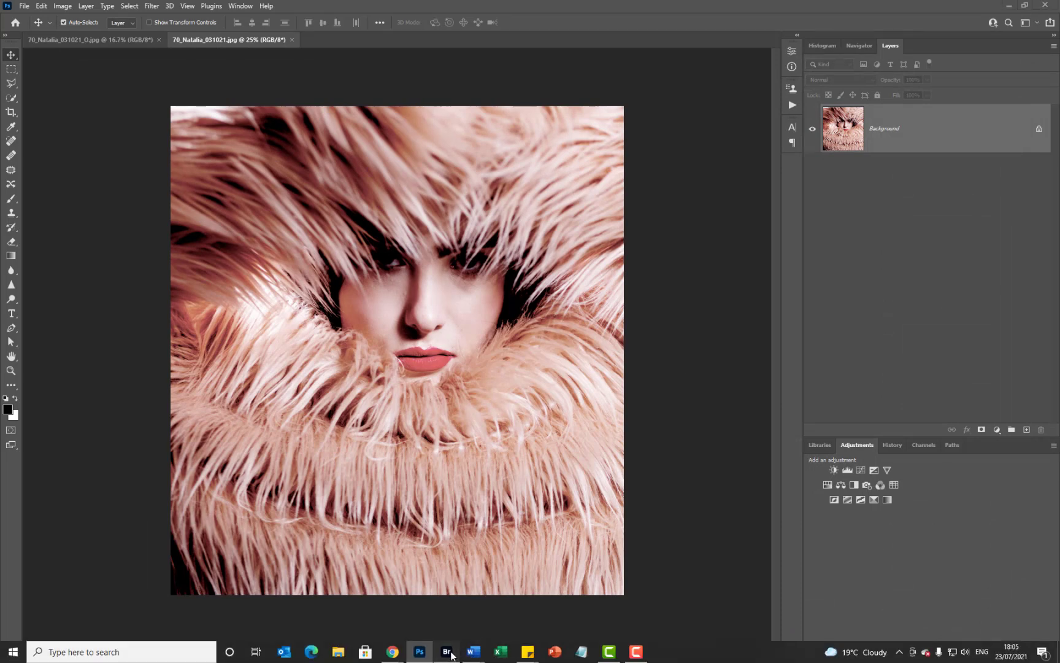
- Switch to Bridge, go to the Natalia Orogianl jpeg JFR folder and open 70_Natalia_031021_mono.jpg in Photoshop for a closer look
left_click(448, 652)
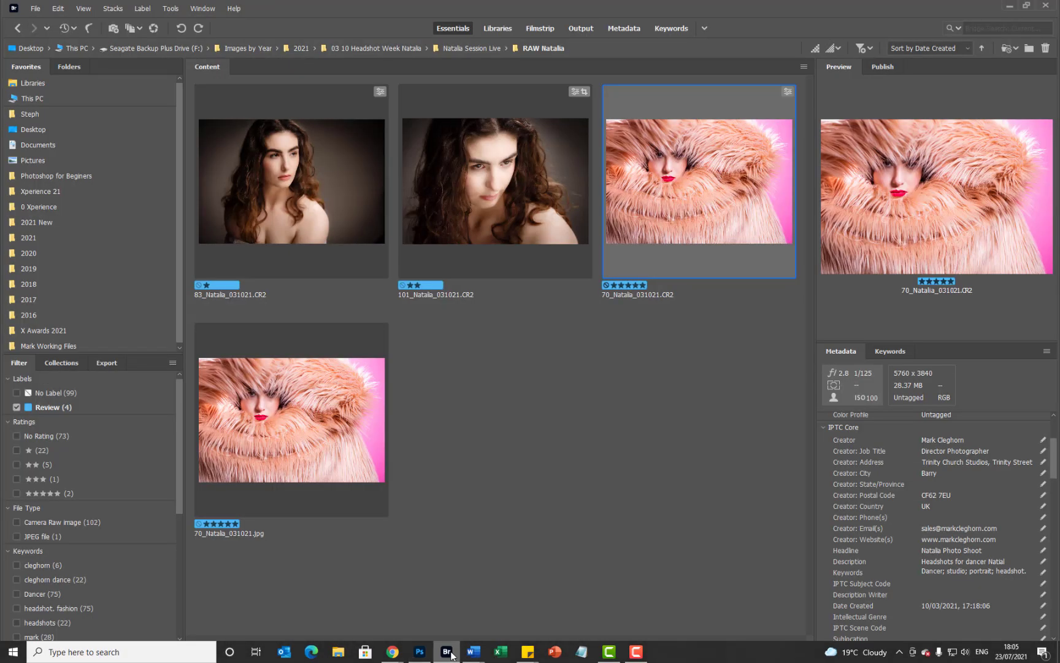
left_click(469, 49)
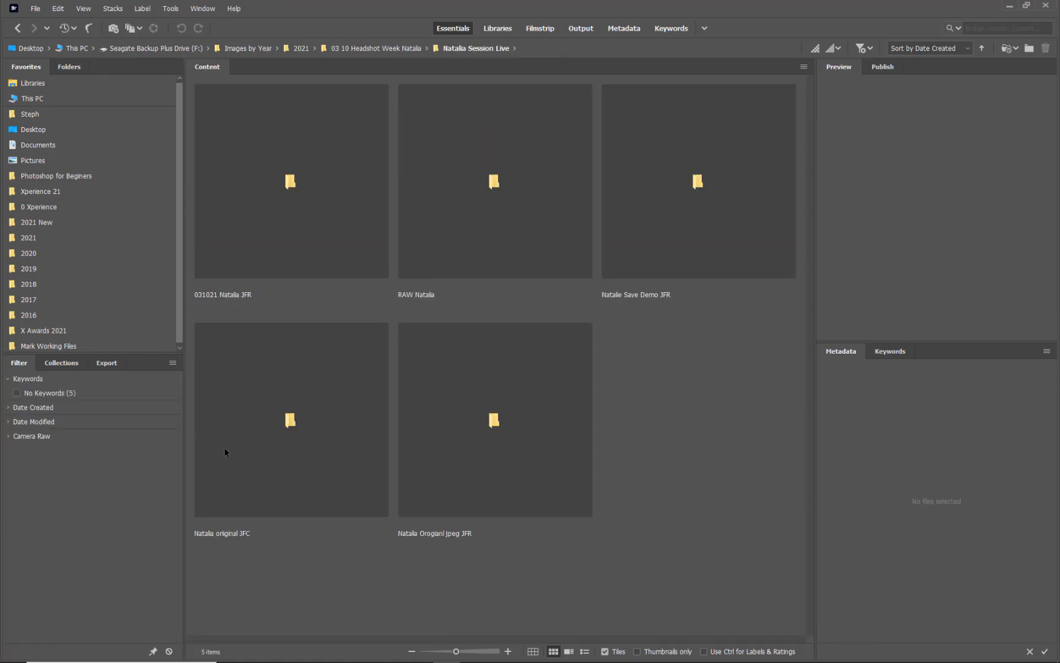
double_click(448, 449)
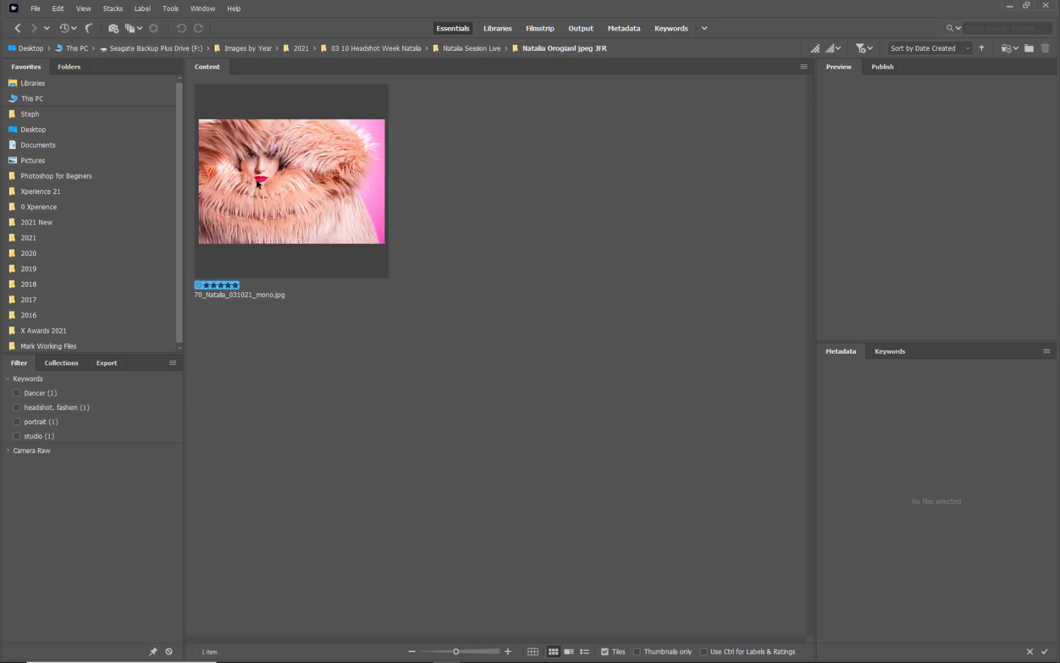
double_click(258, 183)
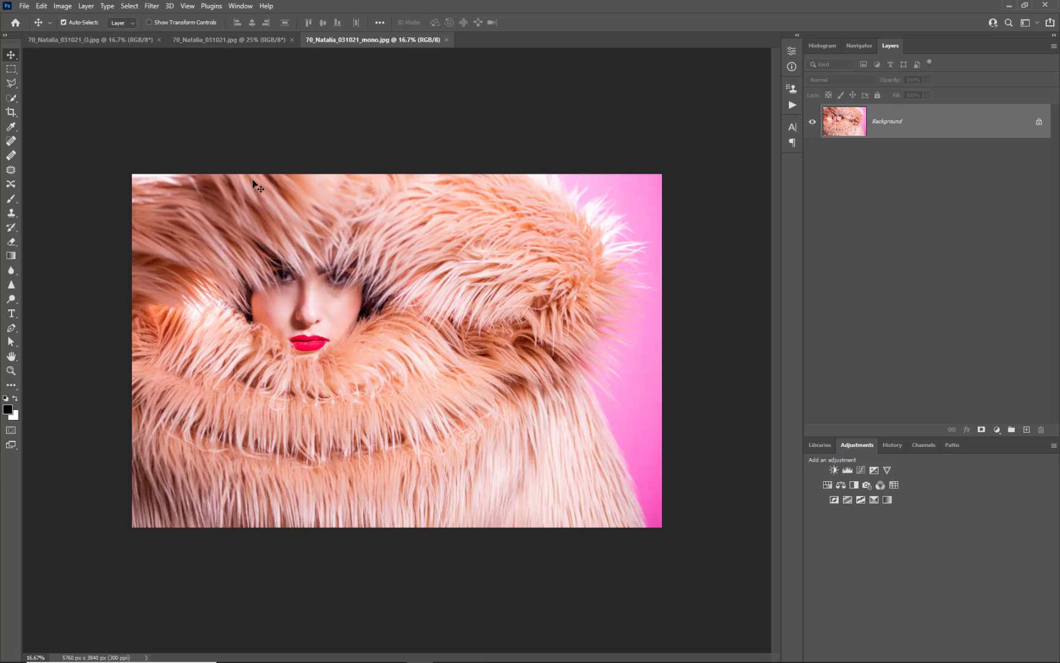
scroll(256, 184, "up", 1)
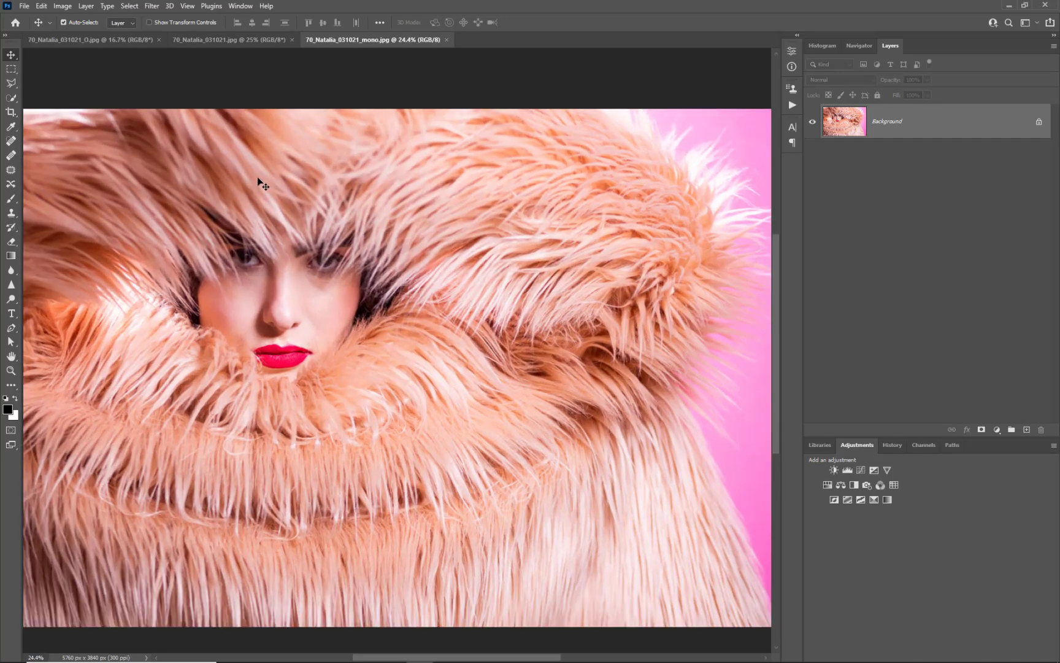
- Close the mono, cropped and _O versions of the photo so that no document stays open
left_click(446, 40)
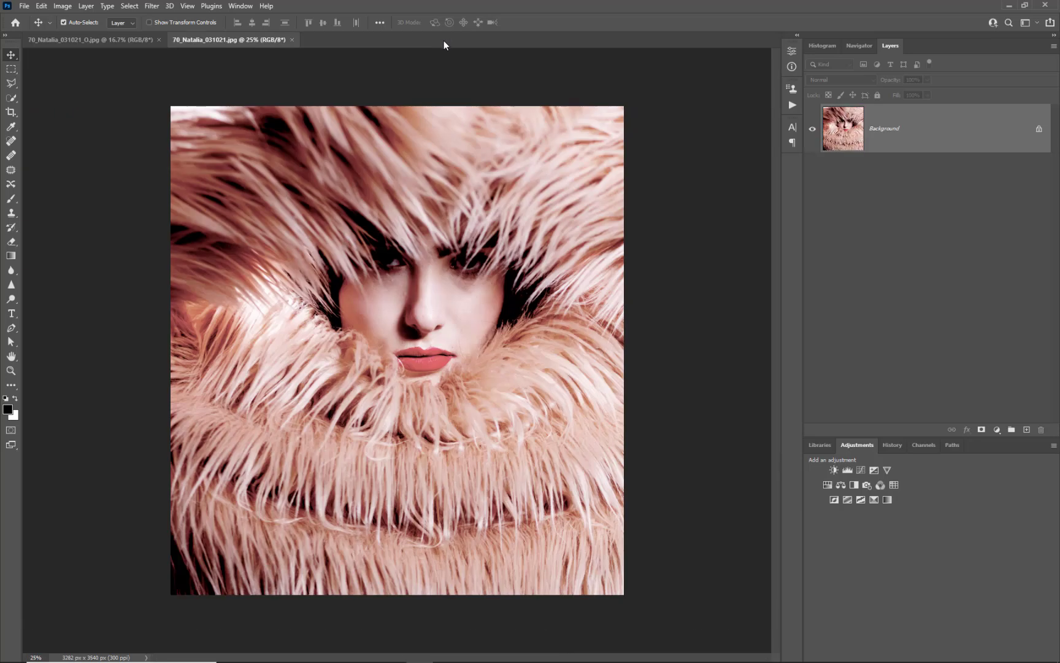
left_click(292, 39)
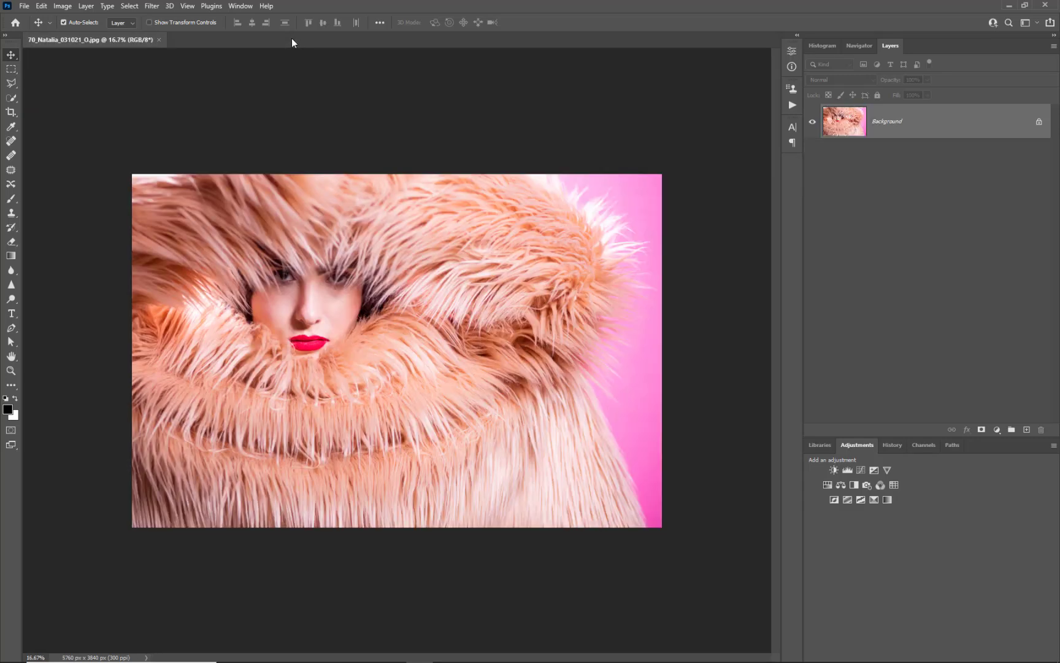
left_click(160, 40)
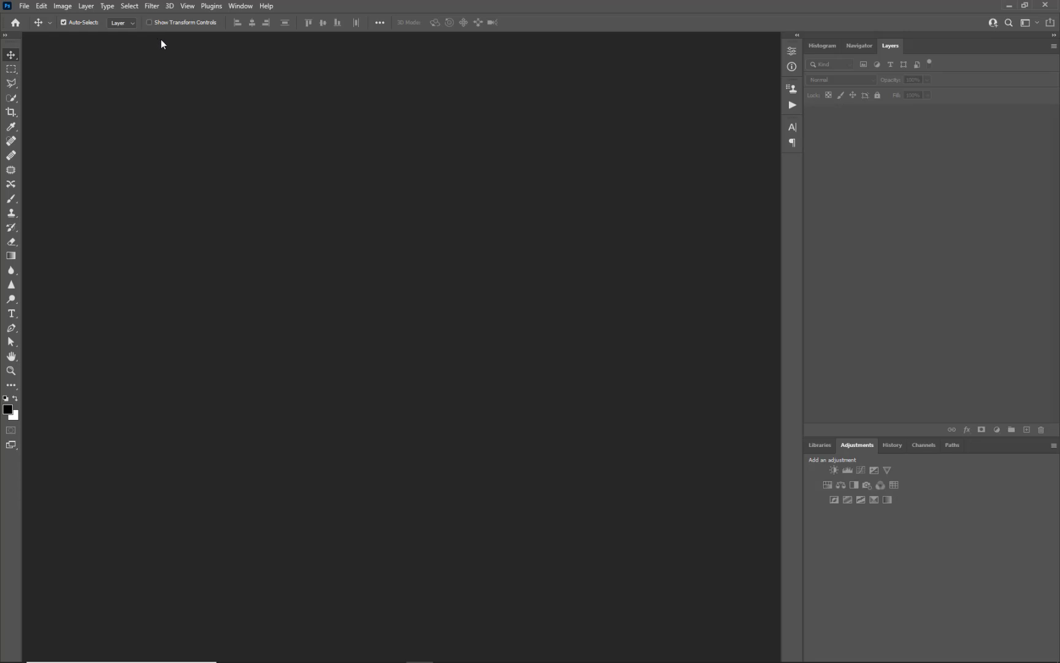
- Open 70_Natalia_031021_O.jpg and remove the stray hairs across the cheek beside the mouth with the Spot Healing Brush at size 25
key("ctrl+o")
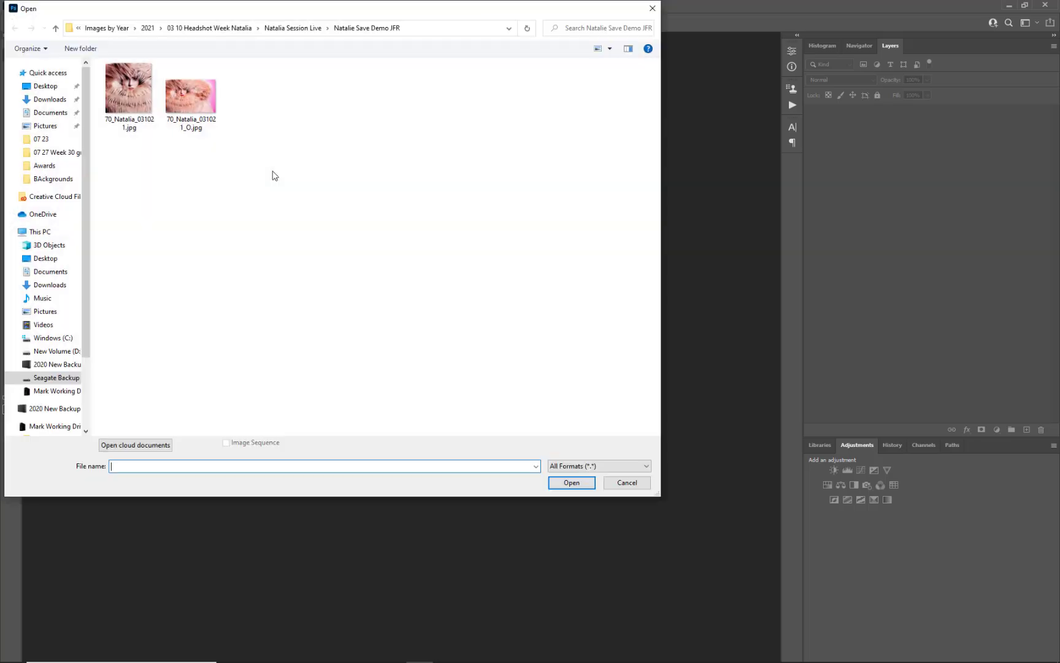
double_click(199, 100)
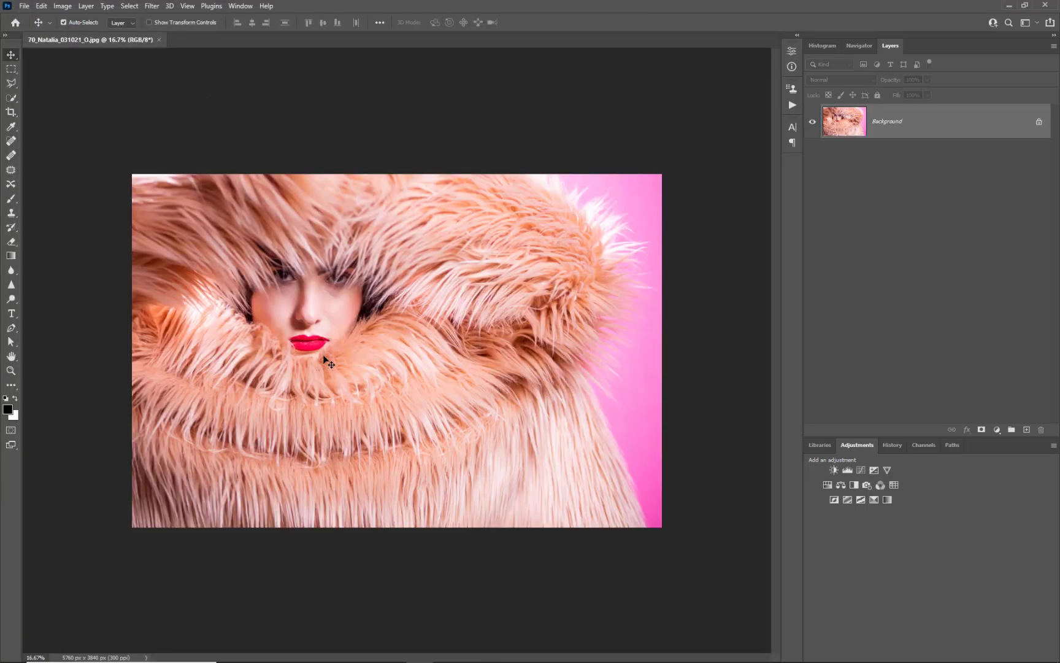
scroll(325, 362, "up", 10)
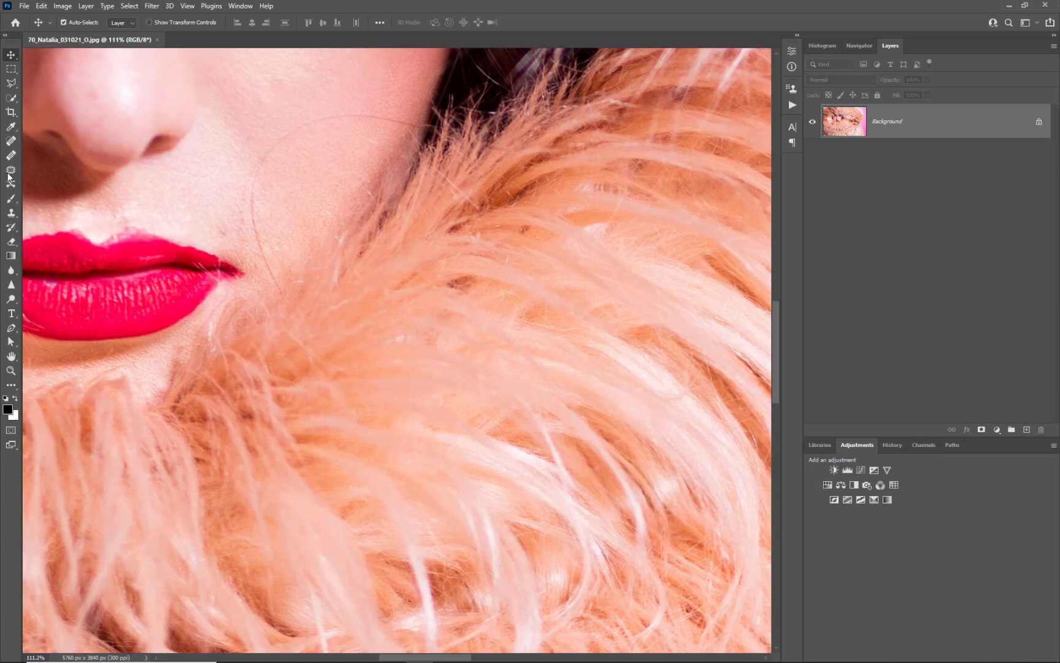
left_click(11, 141)
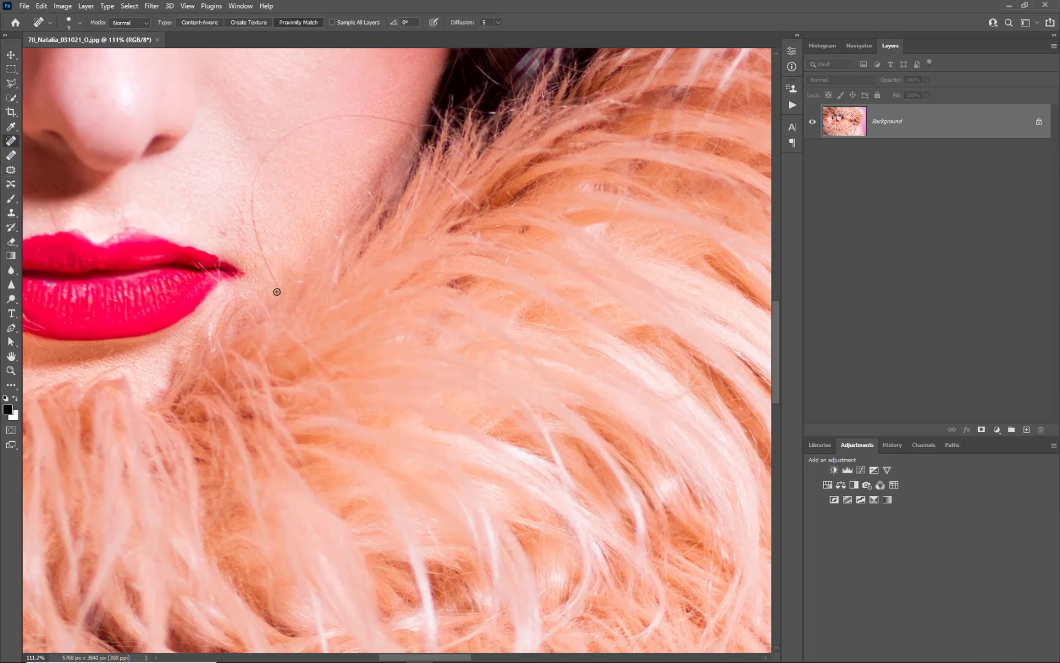
key("bracketright")
left_click_drag(275, 288, 253, 221)
mouse_move(254, 177)
left_mouse_down()
mouse_move(268, 146)
mouse_move(313, 115)
left_mouse_up()
mouse_move(314, 118)
left_mouse_down()
mouse_move(362, 111)
mouse_move(421, 126)
left_mouse_up()
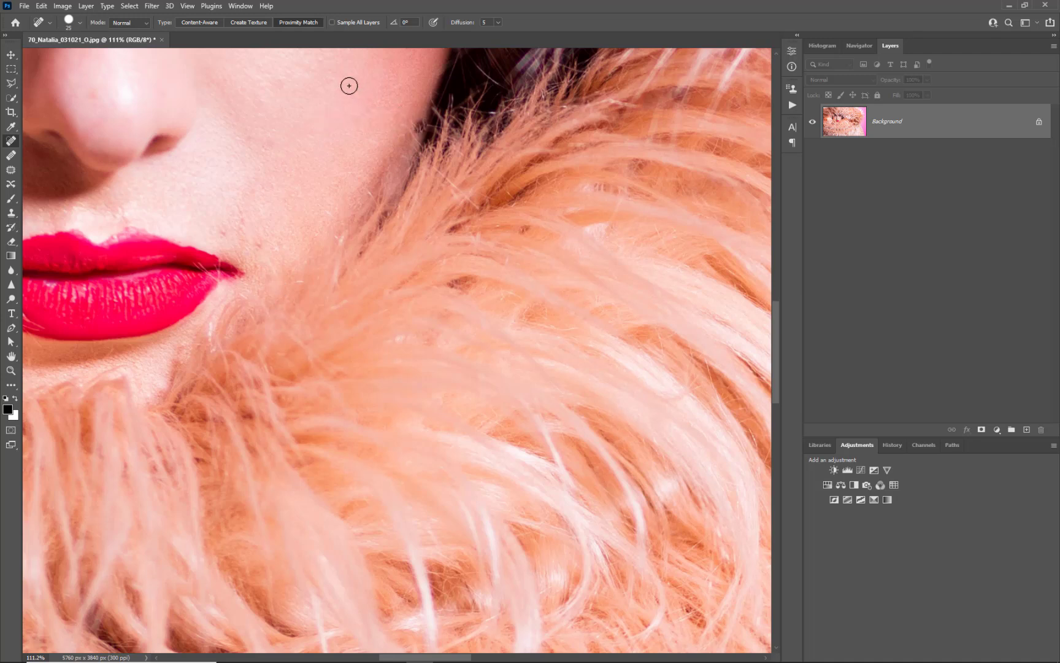
left_click_drag(212, 277, 213, 276)
- Close the retouched 70_Natalia_031021_O.jpg with its changes saved and reopen the same file from the Natalie Save Demo JFR folder
scroll(312, 214, "down", 6)
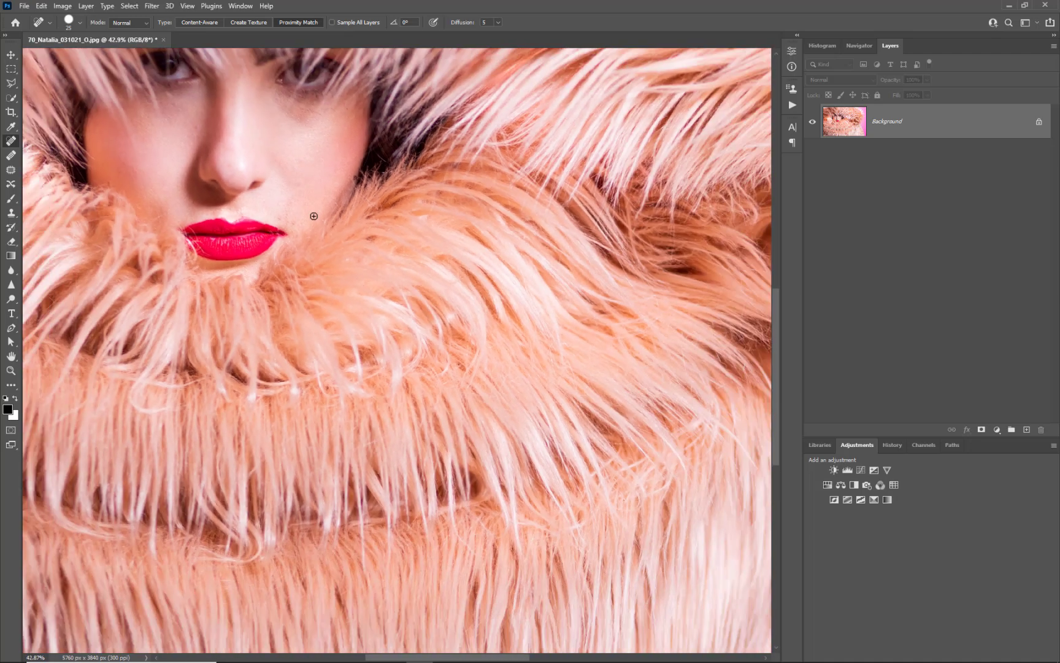
scroll(313, 216, "down", 2)
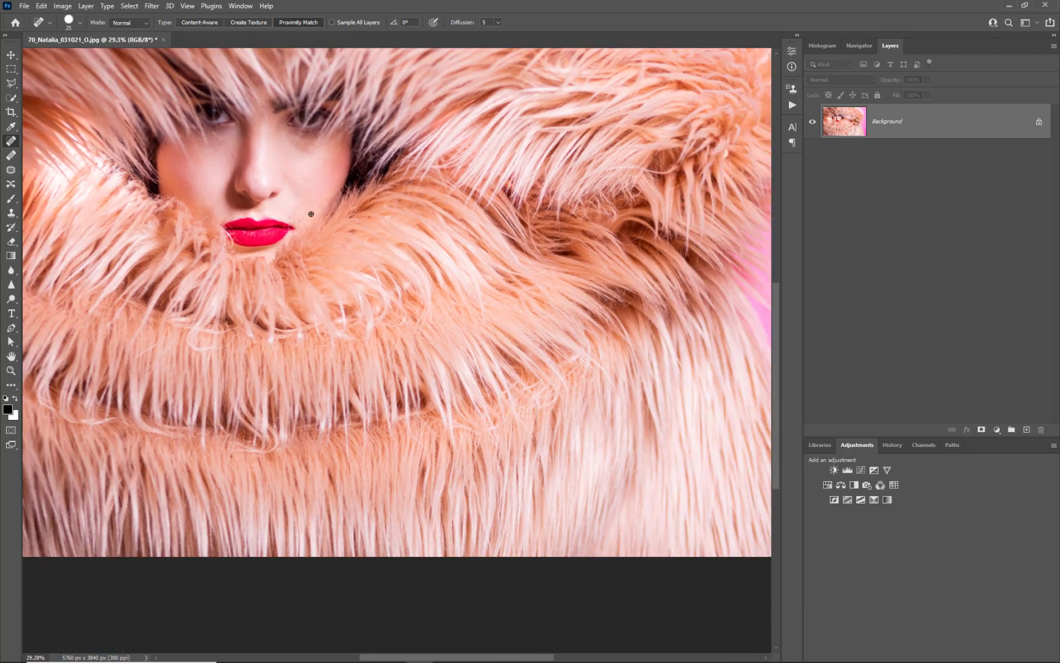
left_click(163, 39)
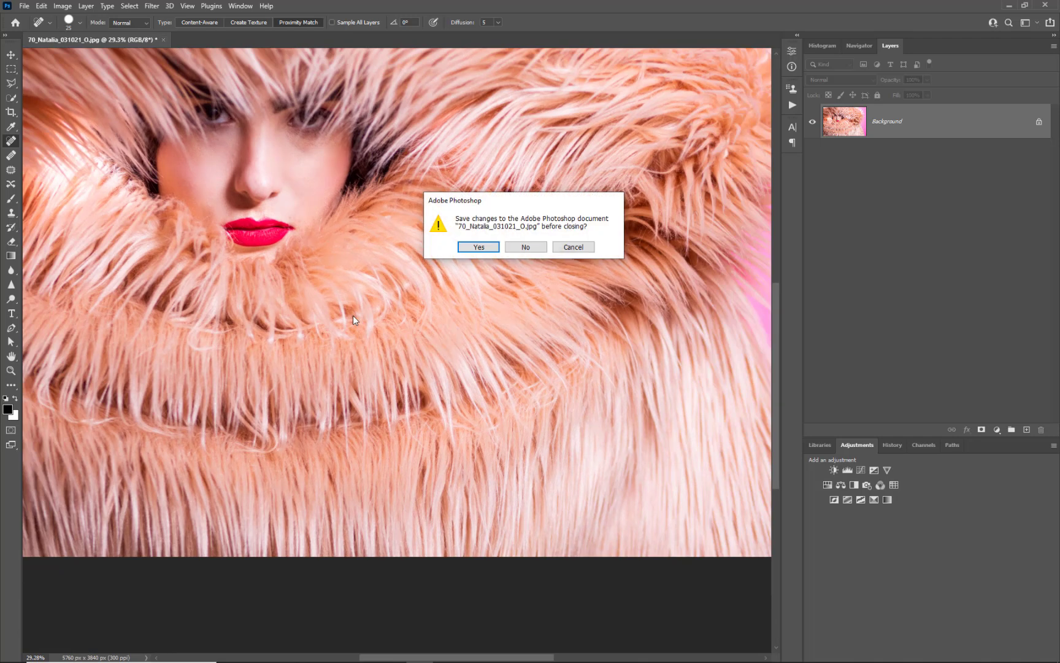
left_click(486, 247)
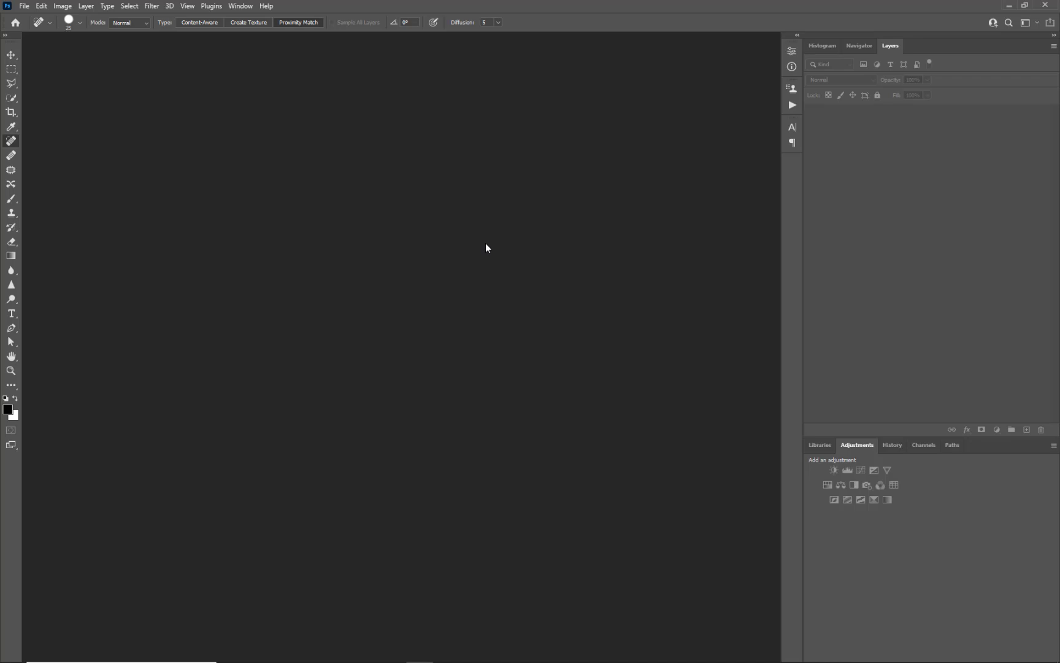
double_click(452, 249)
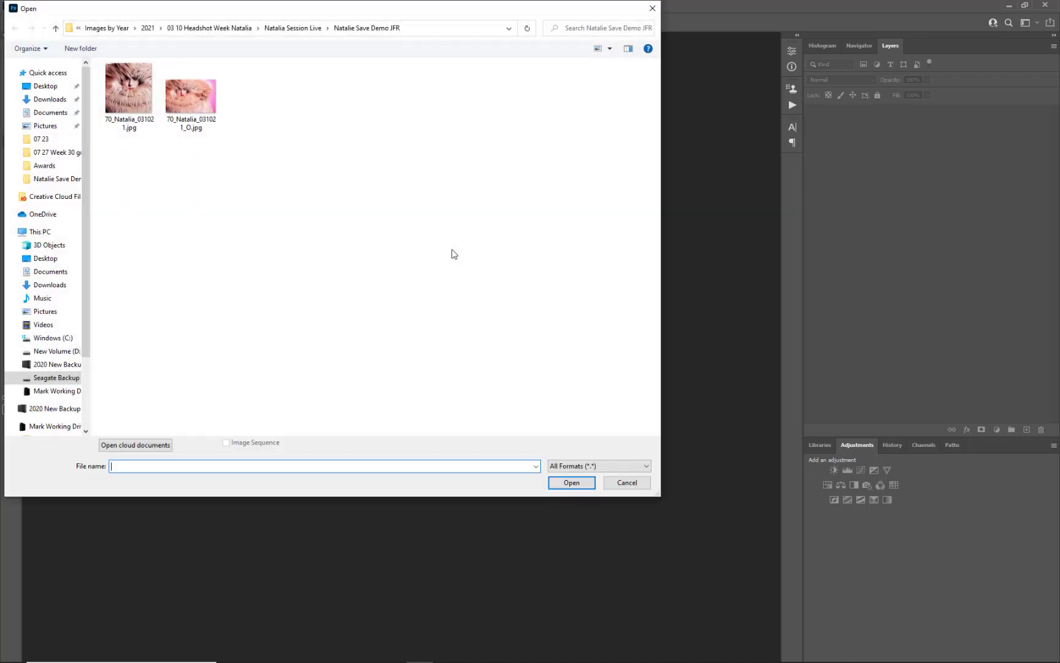
double_click(178, 96)
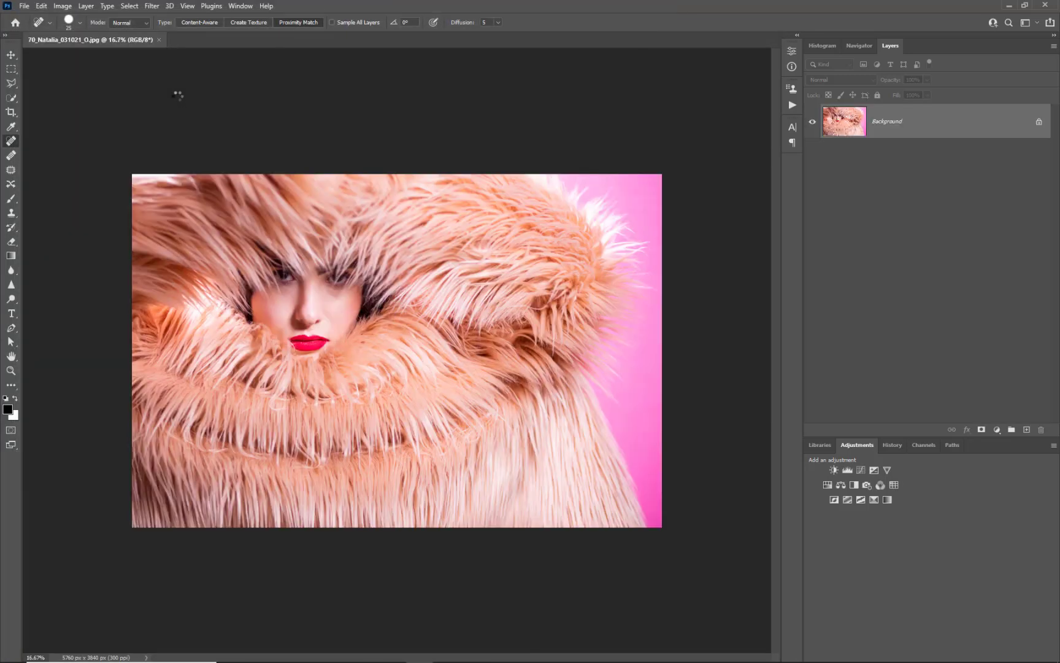